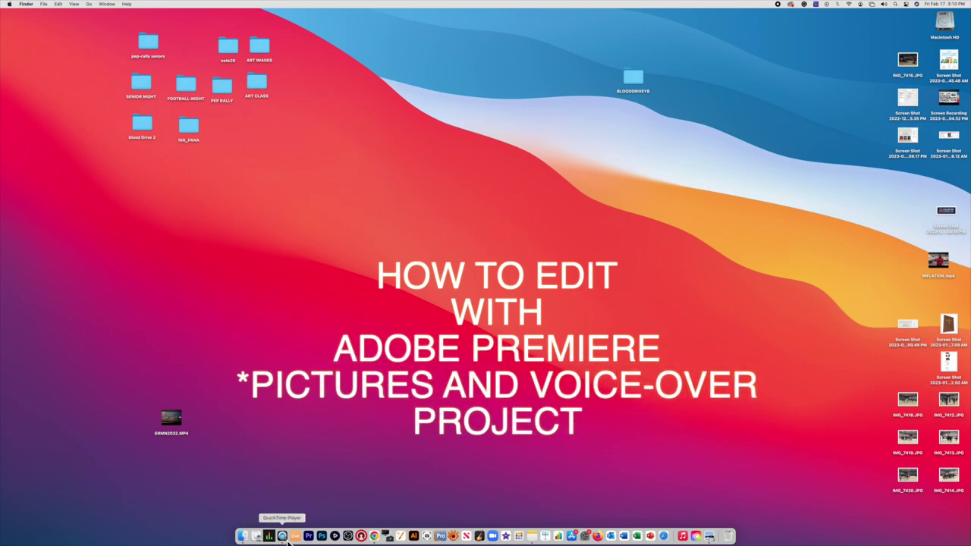
Step: Launch Adobe Premiere Pro from the Dock and wait for its Home screen
{"action": "left_click", "coordinate": [309, 537]}
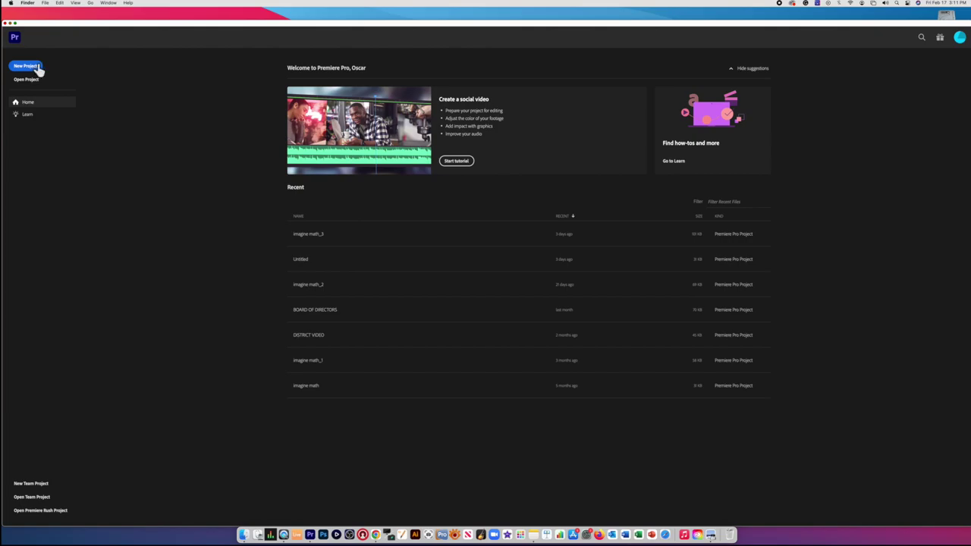
Step: Create a new project named 'SAN FRANCISCO HOMELESS ISSUES'
{"action": "left_click", "coordinate": [25, 67]}
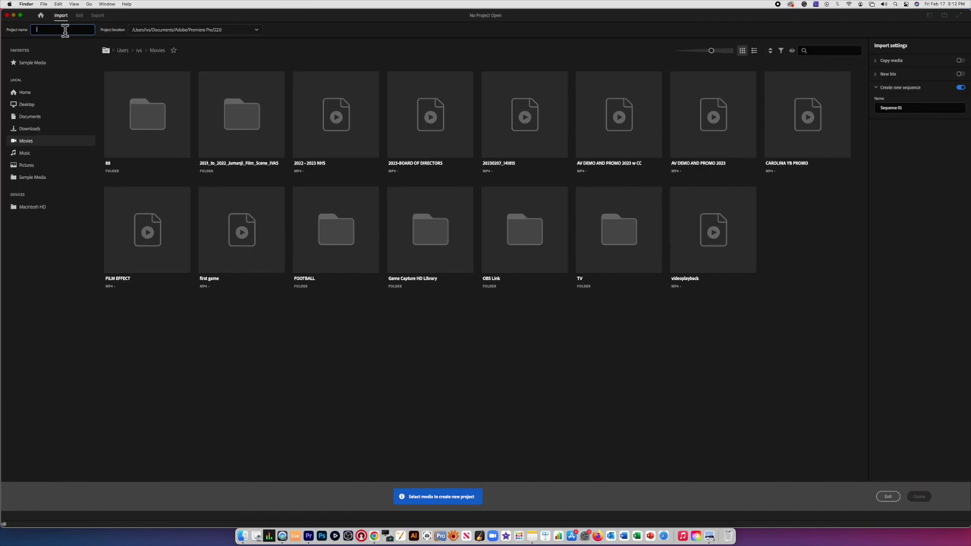
{"action": "type", "text": "4"}
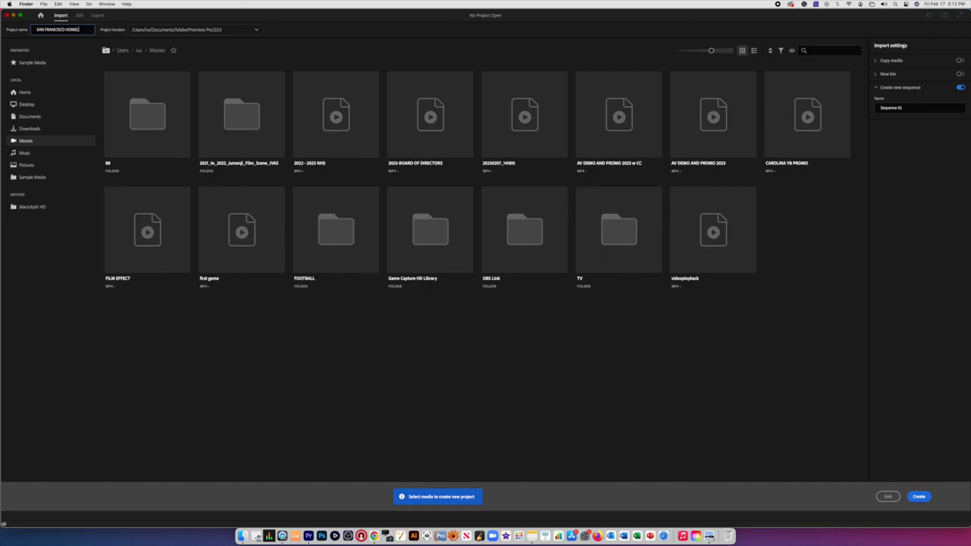
{"action": "type", "text": "ESS"}
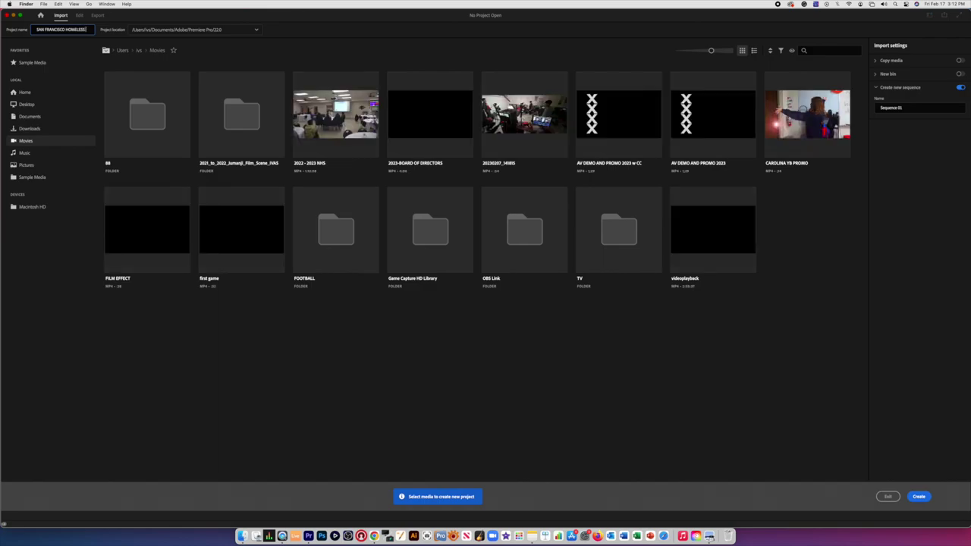
{"action": "type", "text": " ISSUES"}
{"action": "left_click", "coordinate": [919, 497]}
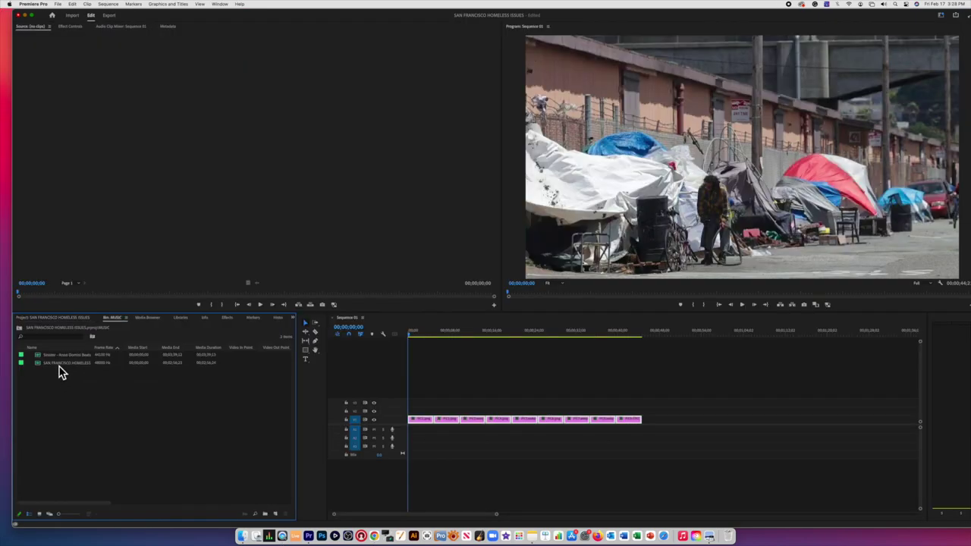
Step: Preview the SAN FRANCISCO HOMELESS ISSUE.m4a voice-over from the MUSIC bin in the Source monitor
{"action": "left_click", "coordinate": [40, 367]}
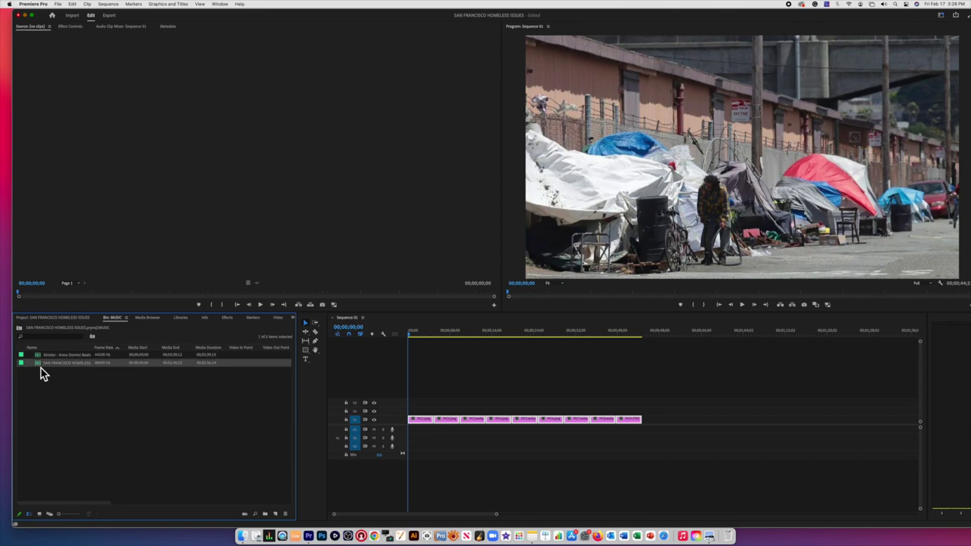
{"action": "double_click", "coordinate": [41, 367]}
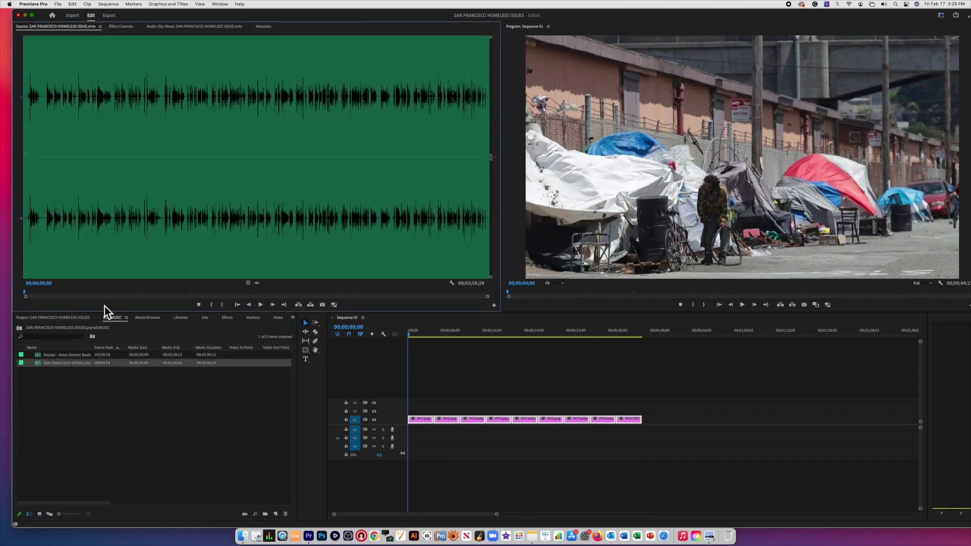
{"action": "key", "text": "space"}
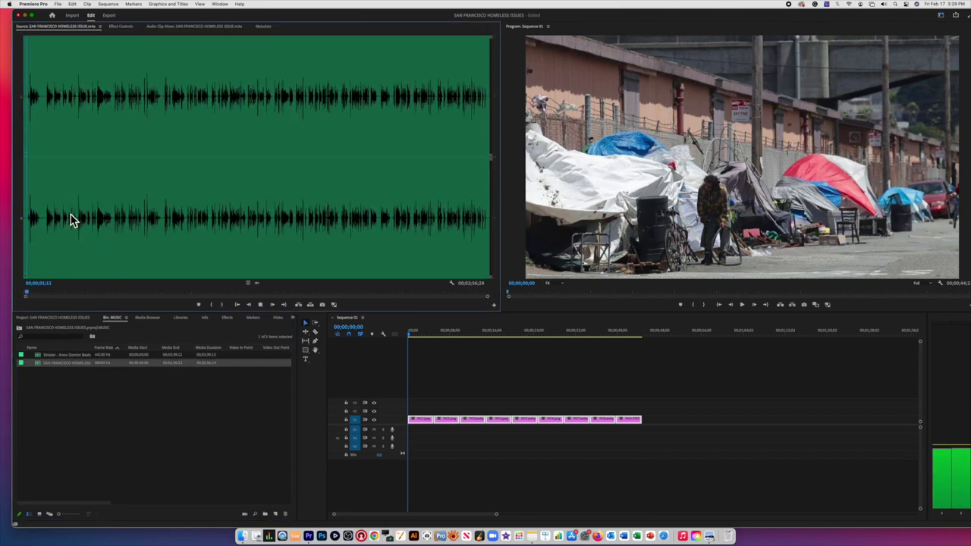
{"action": "left_click", "coordinate": [68, 214]}
{"action": "key", "text": "space"}
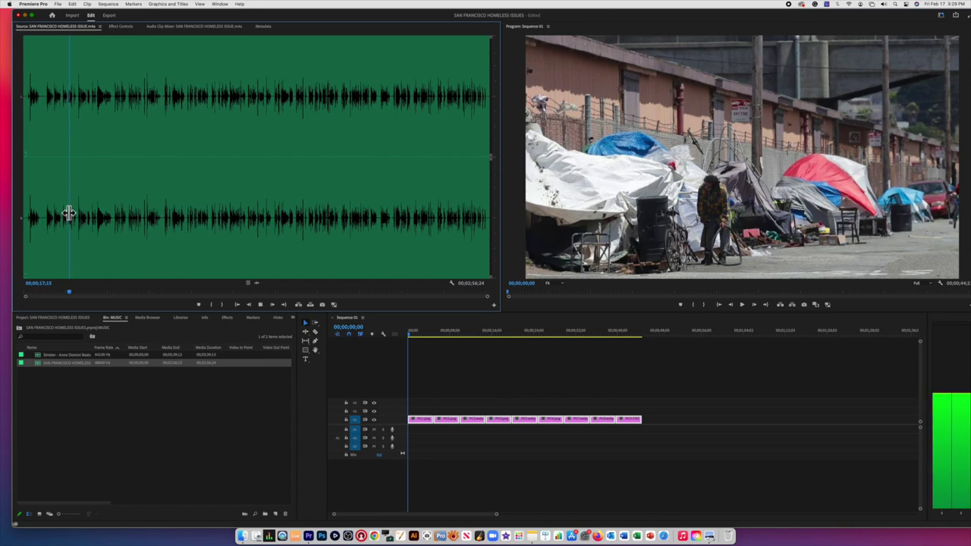
{"action": "key", "text": "XF86AudioRaiseVolume"}
{"action": "key", "text": "XF86AudioRaiseVolume"}
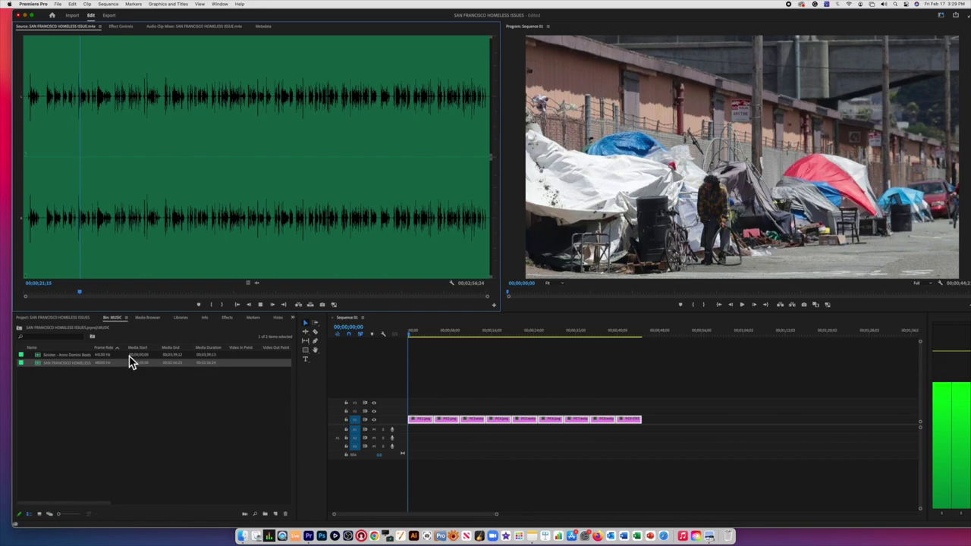
{"action": "left_click", "coordinate": [262, 306]}
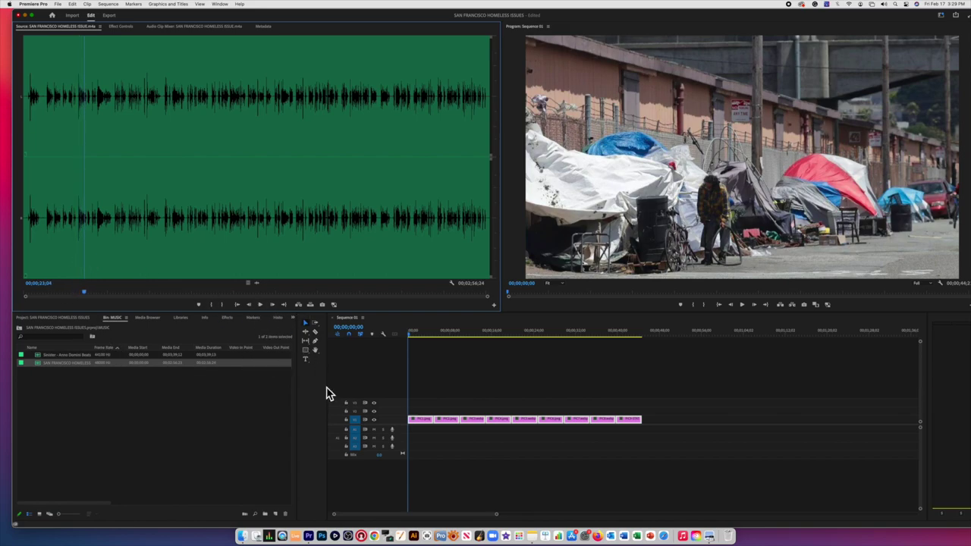
{"action": "left_click", "coordinate": [403, 438]}
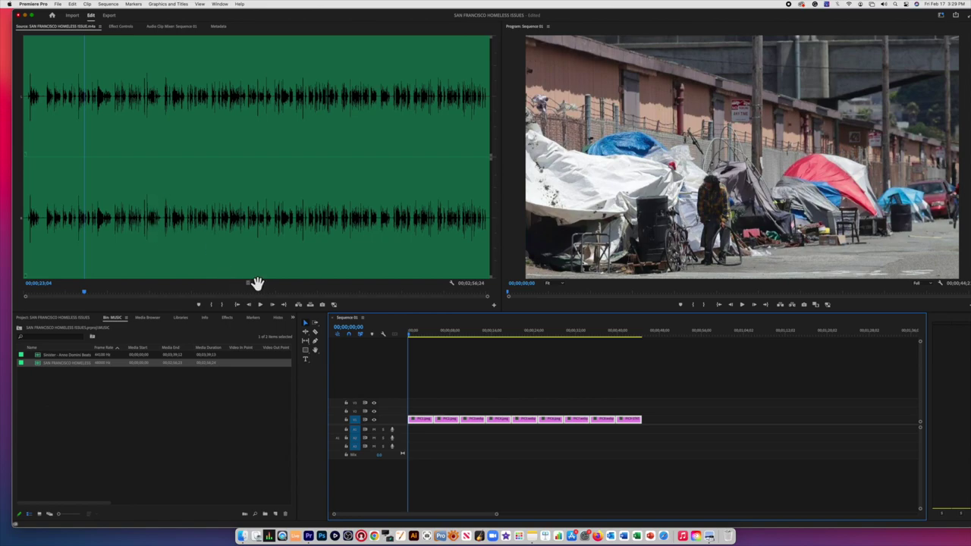
Step: Add only the voice-over audio to the sequence, enlarge its track, and trim 19 frames from its start
{"action": "left_click_drag", "start_coordinate": [258, 283], "coordinate": [438, 449]}
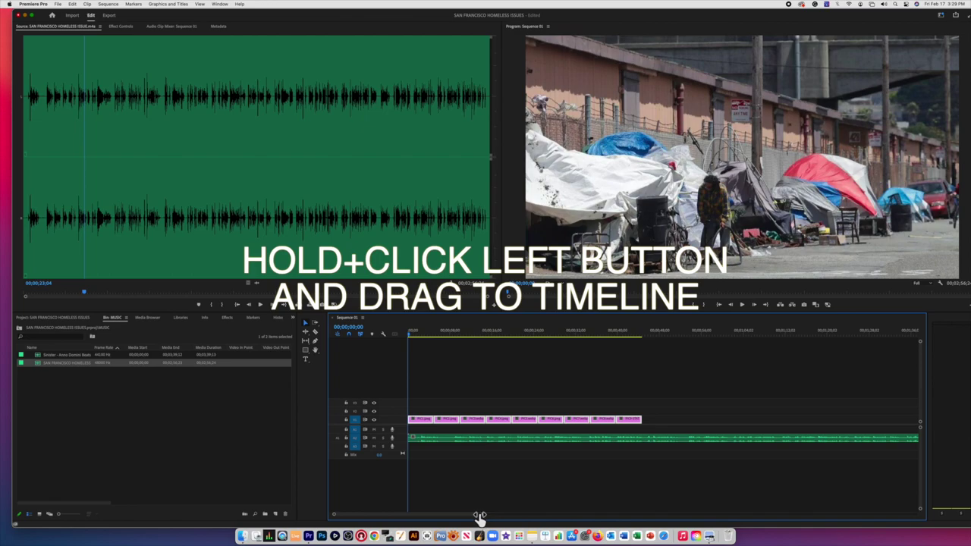
{"action": "left_click_drag", "start_coordinate": [481, 516], "coordinate": [446, 519]}
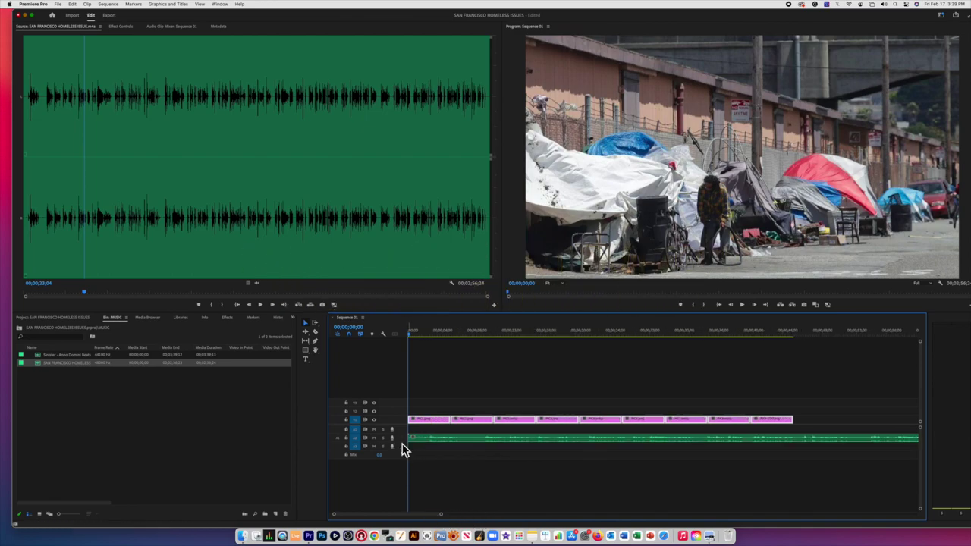
{"action": "left_click_drag", "start_coordinate": [400, 438], "coordinate": [404, 456]}
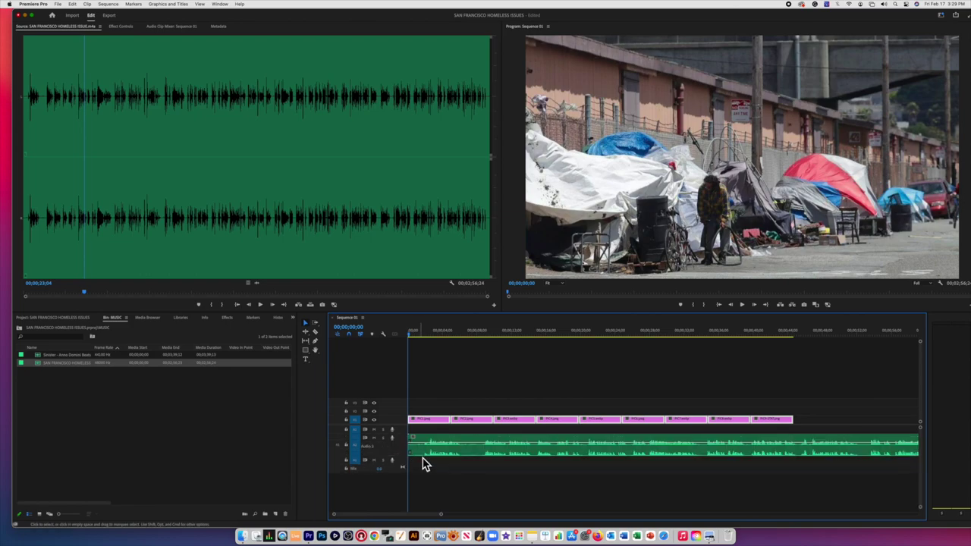
{"action": "left_click", "coordinate": [413, 341]}
{"action": "left_click_drag", "start_coordinate": [414, 438], "coordinate": [422, 440]}
Step: Select all nine picture clips on V1 and preview the slideshow
{"action": "left_click_drag", "start_coordinate": [801, 395], "coordinate": [753, 418]}
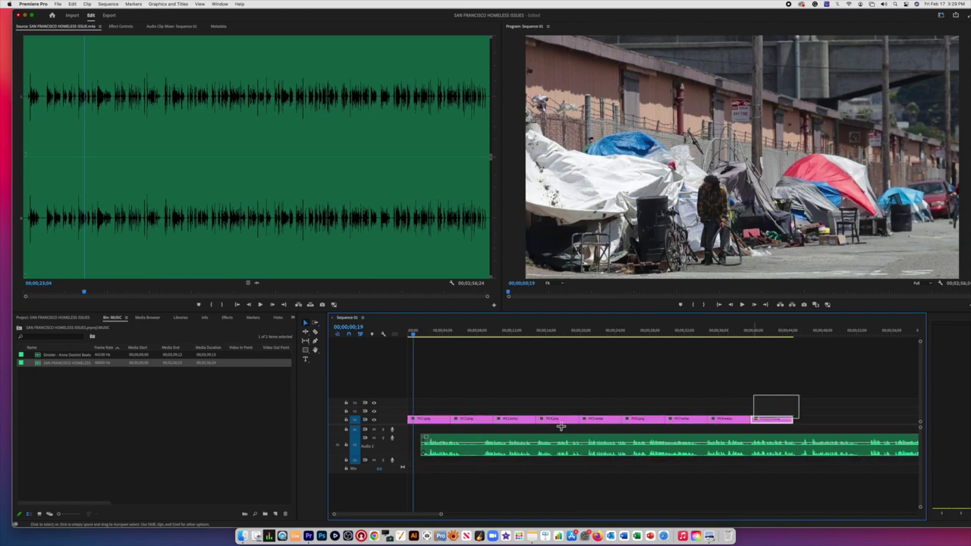
{"action": "left_click_drag", "start_coordinate": [561, 427], "coordinate": [458, 422]}
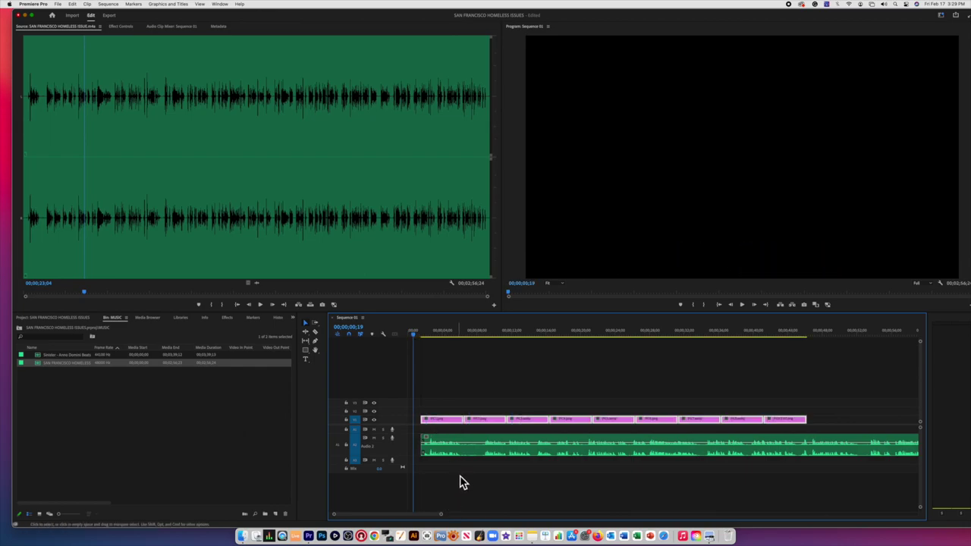
{"action": "left_click", "coordinate": [430, 337]}
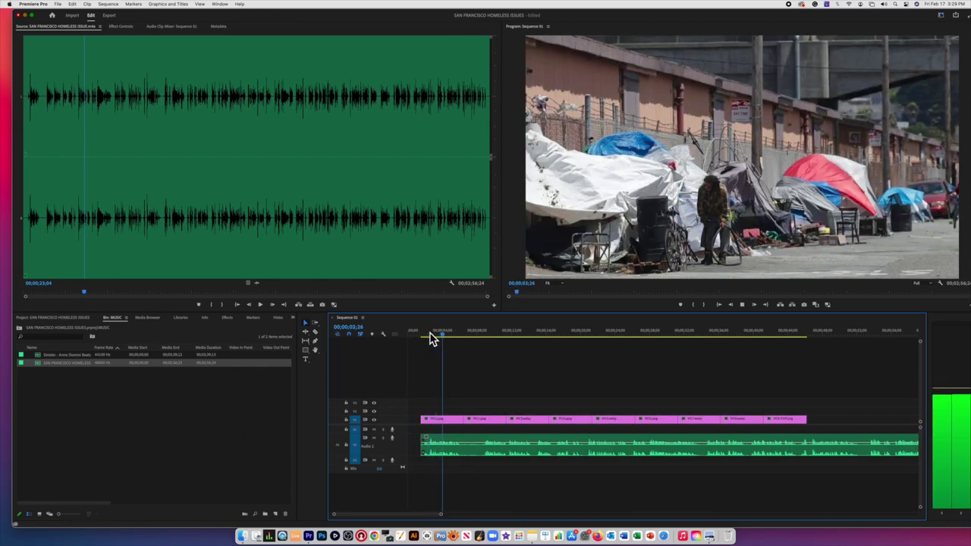
{"action": "key", "text": "space"}
Step: Move PIC1 to the end of the slideshow, after PIC9-STOP
{"action": "double_click", "coordinate": [444, 425]}
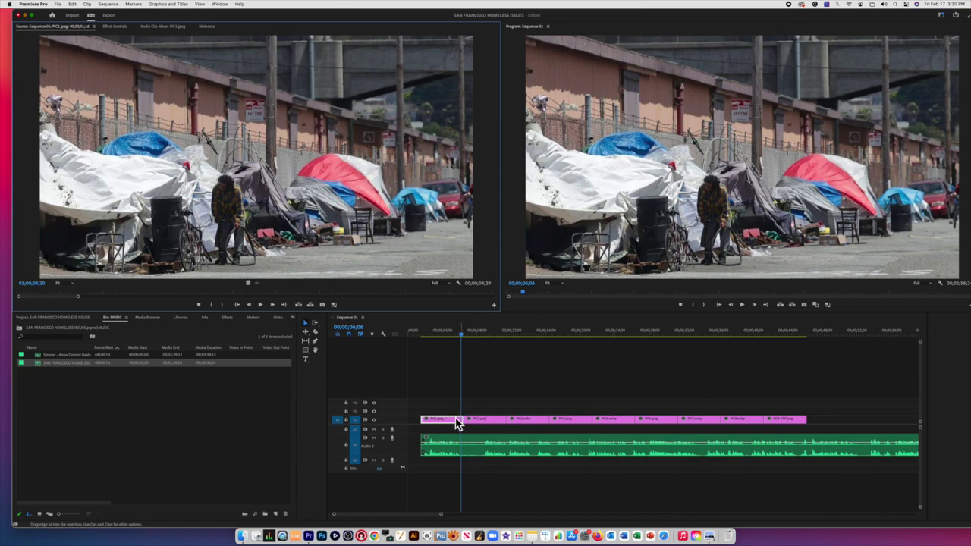
{"action": "left_click_drag", "start_coordinate": [453, 421], "coordinate": [839, 423]}
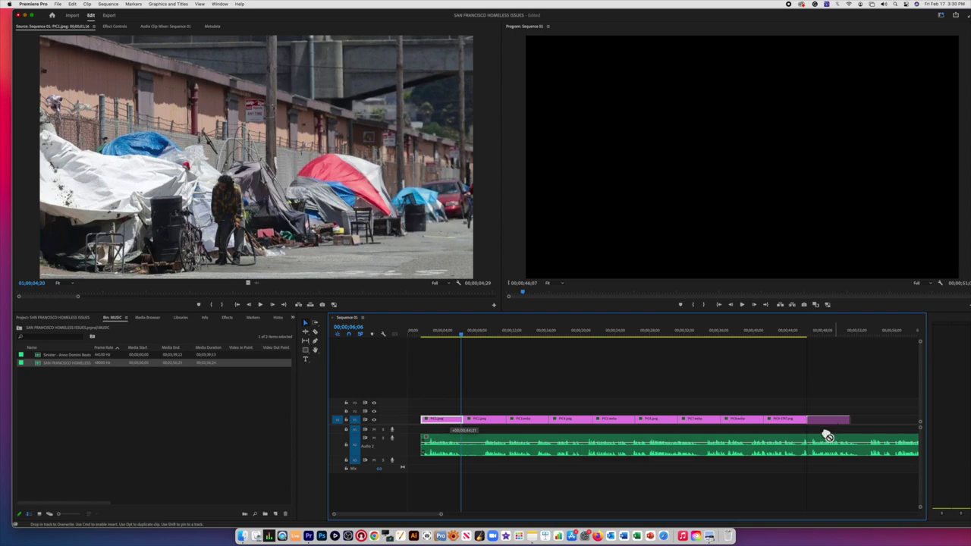
{"action": "left_click", "coordinate": [423, 340]}
{"action": "left_click", "coordinate": [433, 334]}
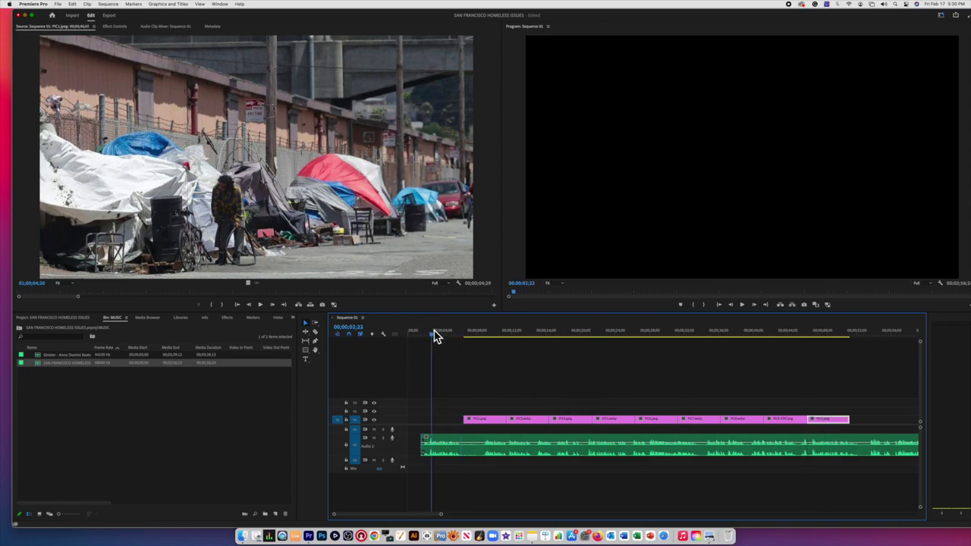
Step: Switch to the Captions and Graphics workspace and add the Blue and Gray Location Pin Call-Out to V3
{"action": "left_click", "coordinate": [943, 17]}
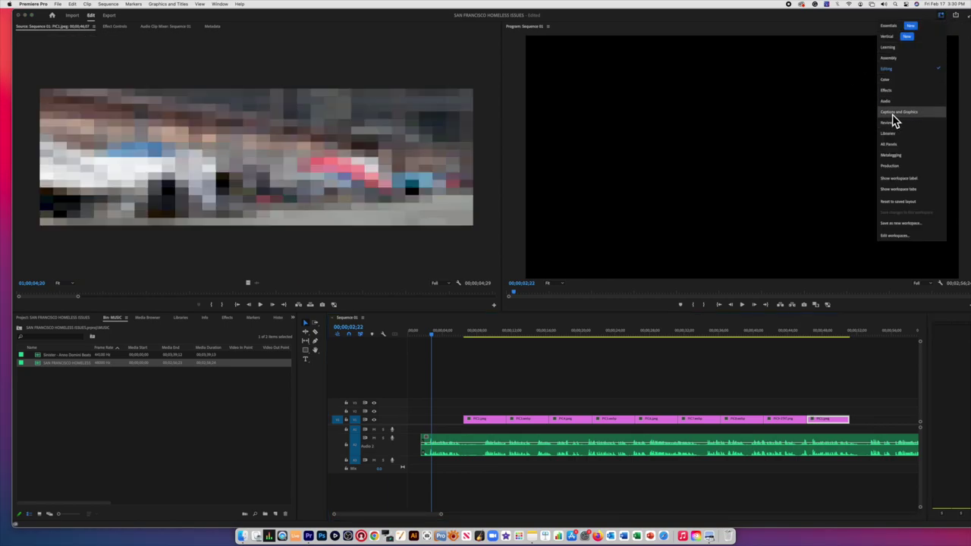
{"action": "left_click", "coordinate": [896, 114]}
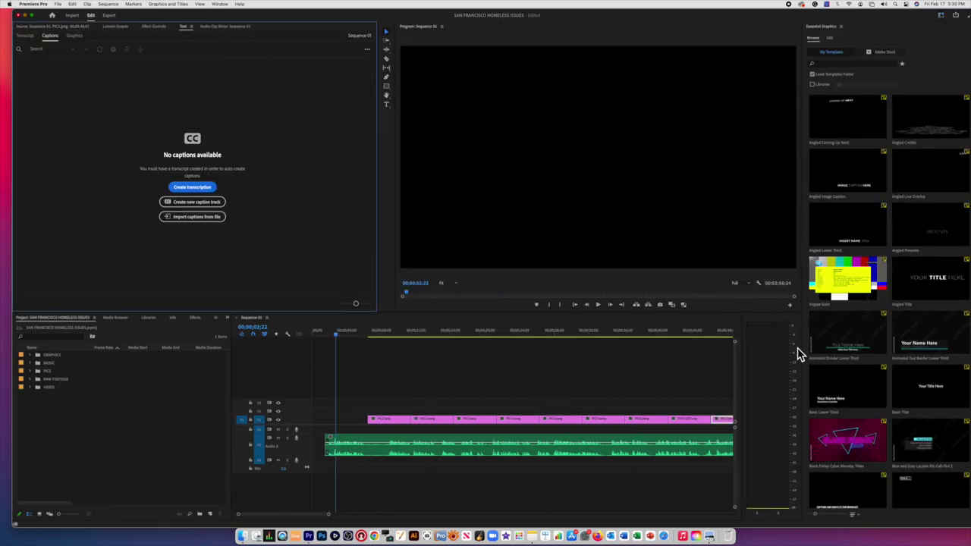
{"action": "left_click", "coordinate": [920, 446]}
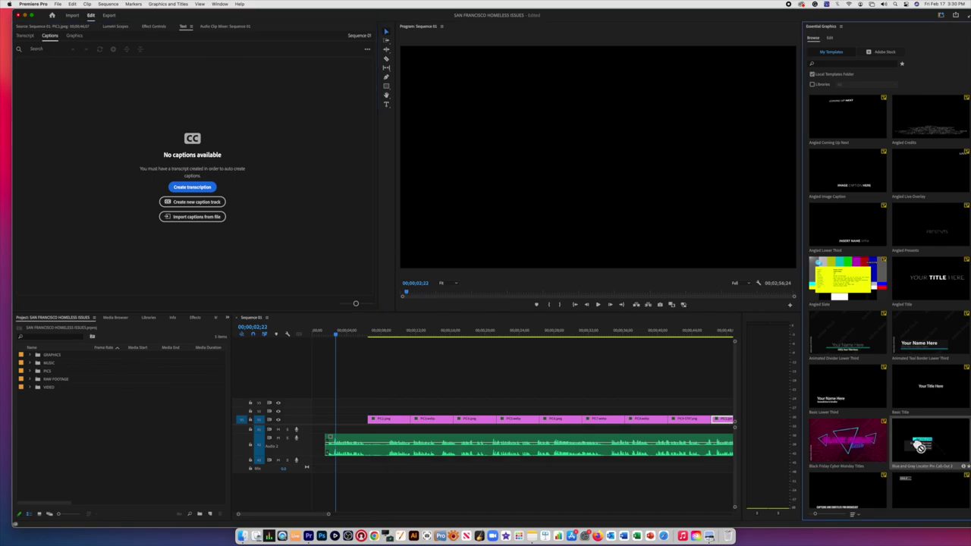
{"action": "scroll", "coordinate": [914, 458], "scroll_direction": "down", "scroll_amount": 2}
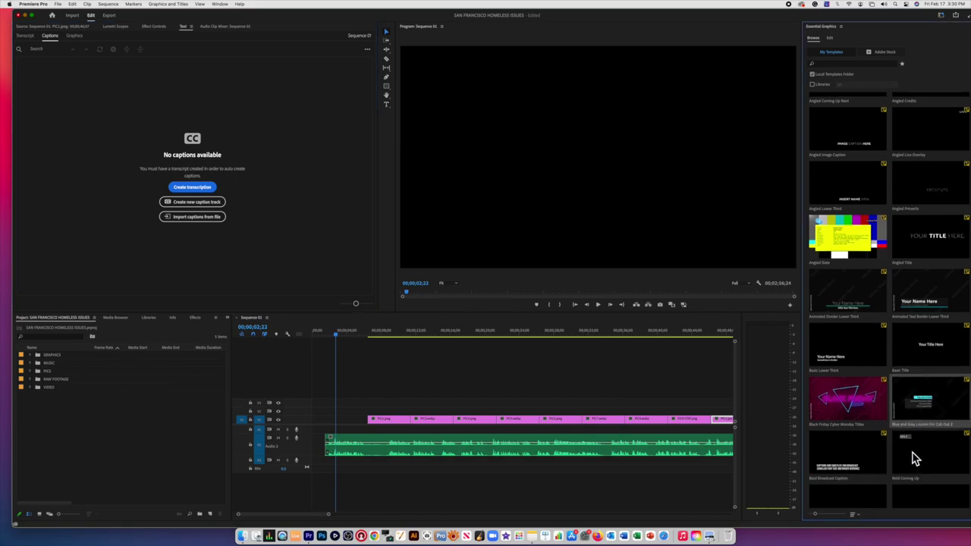
{"action": "scroll", "coordinate": [917, 432], "scroll_direction": "down", "scroll_amount": 2}
{"action": "left_click_drag", "start_coordinate": [922, 364], "coordinate": [409, 420]}
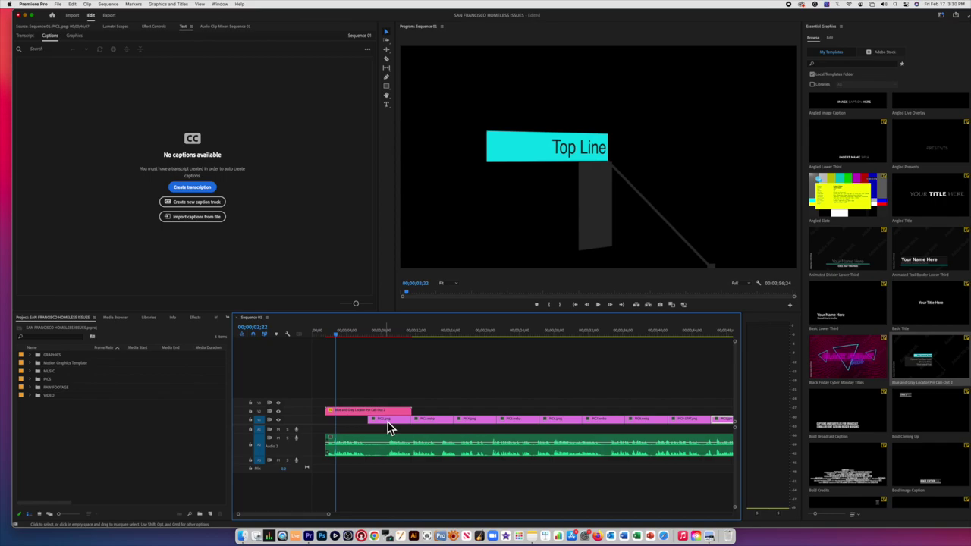
Step: Move the PIC2 image up onto the track above
{"action": "double_click", "coordinate": [388, 427]}
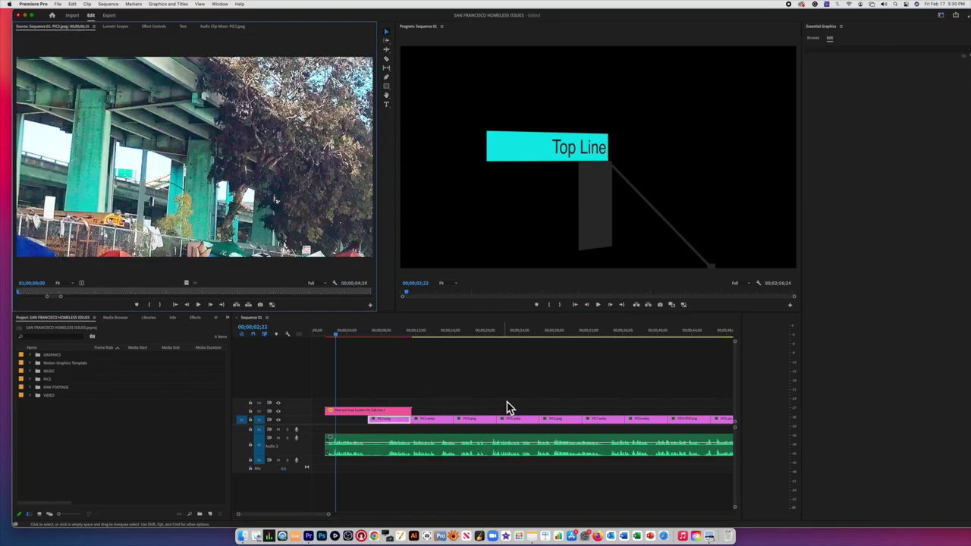
{"action": "left_click", "coordinate": [384, 422]}
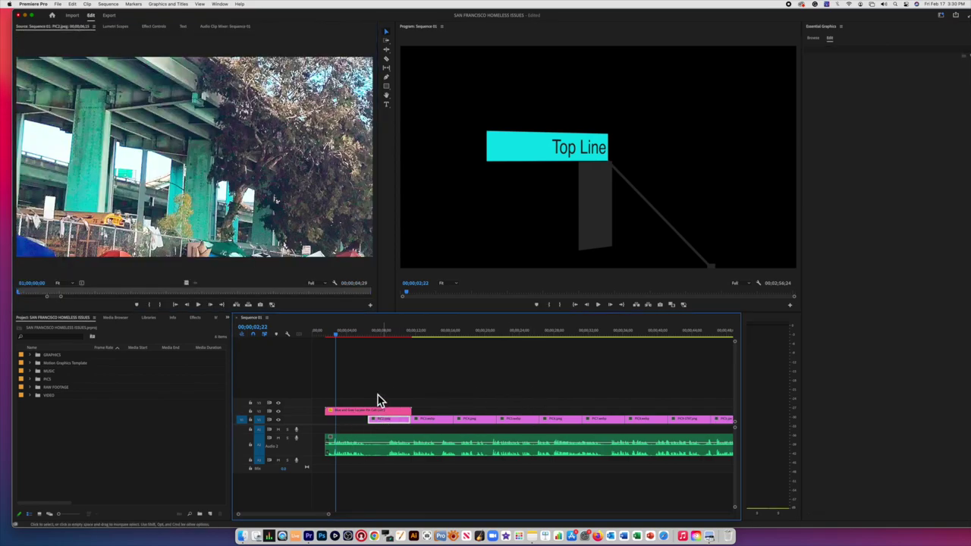
{"action": "left_click_drag", "start_coordinate": [383, 418], "coordinate": [587, 409]}
Step: Play back the opening callout title from about one second, then select it for editing
{"action": "left_click", "coordinate": [344, 339]}
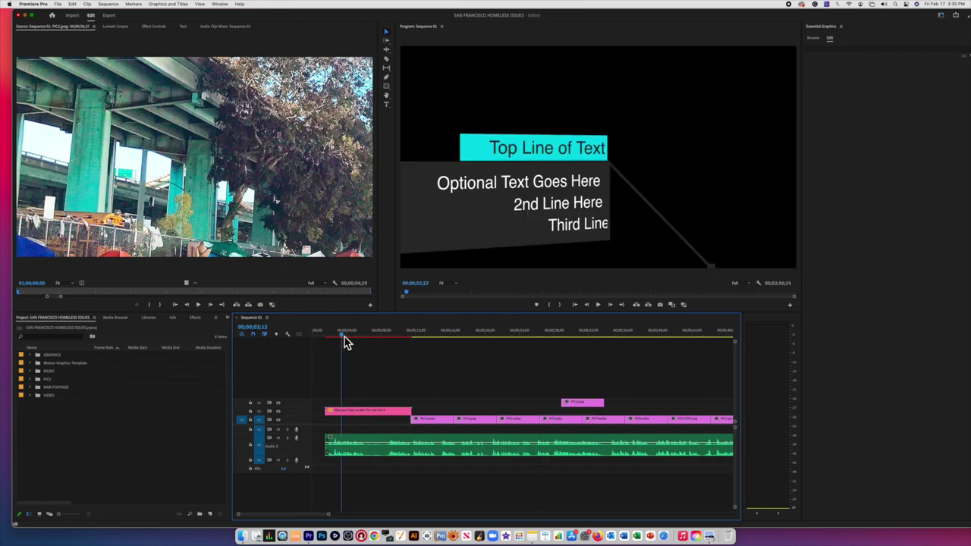
{"action": "key", "text": "space"}
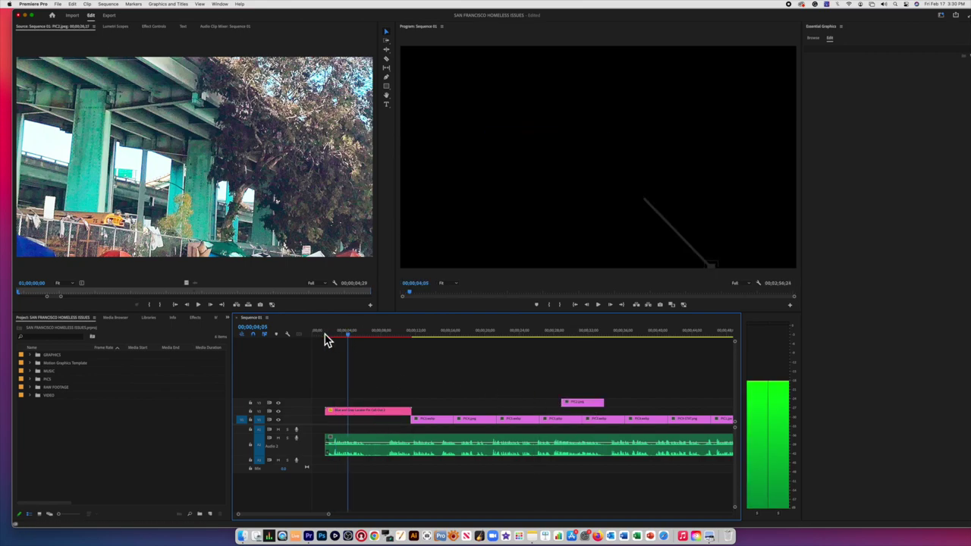
{"action": "left_click", "coordinate": [326, 338]}
{"action": "key", "text": "space"}
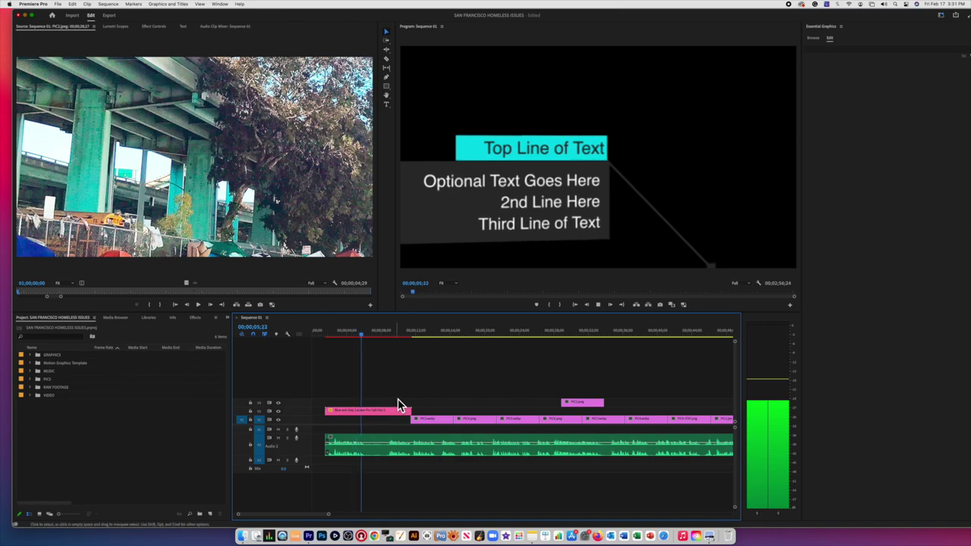
{"action": "key", "text": "space"}
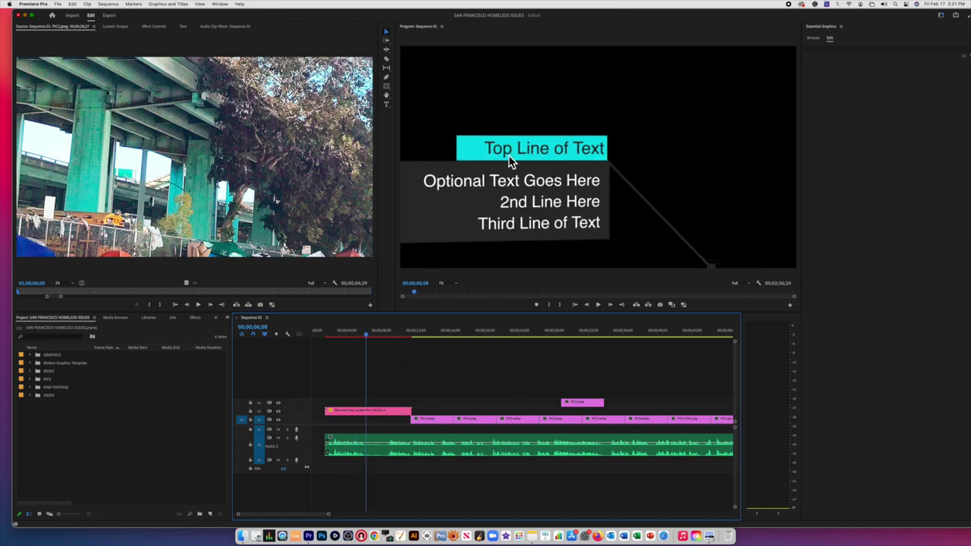
{"action": "left_click", "coordinate": [362, 411]}
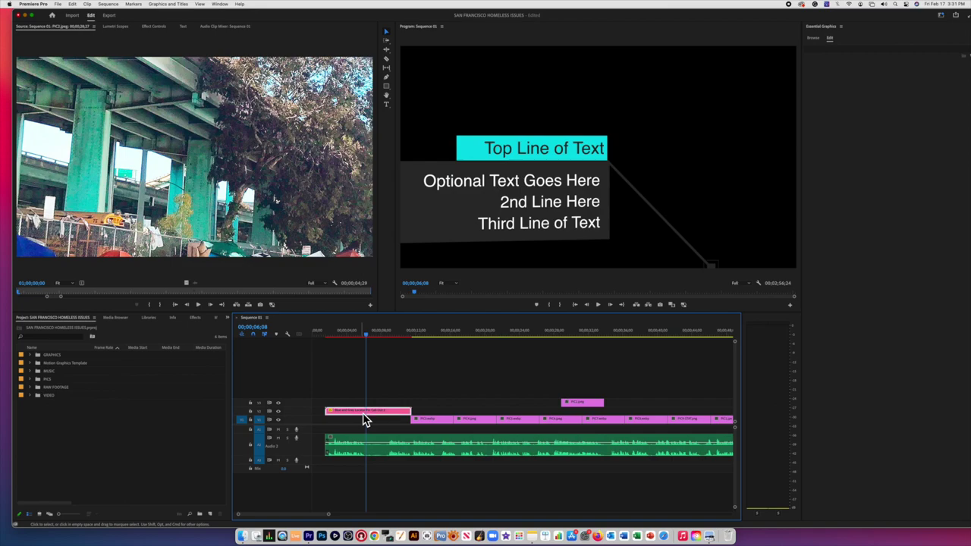
Step: Change the callout's top line to 'How San Francosco'
{"action": "left_click", "coordinate": [386, 104]}
{"action": "left_click", "coordinate": [543, 152]}
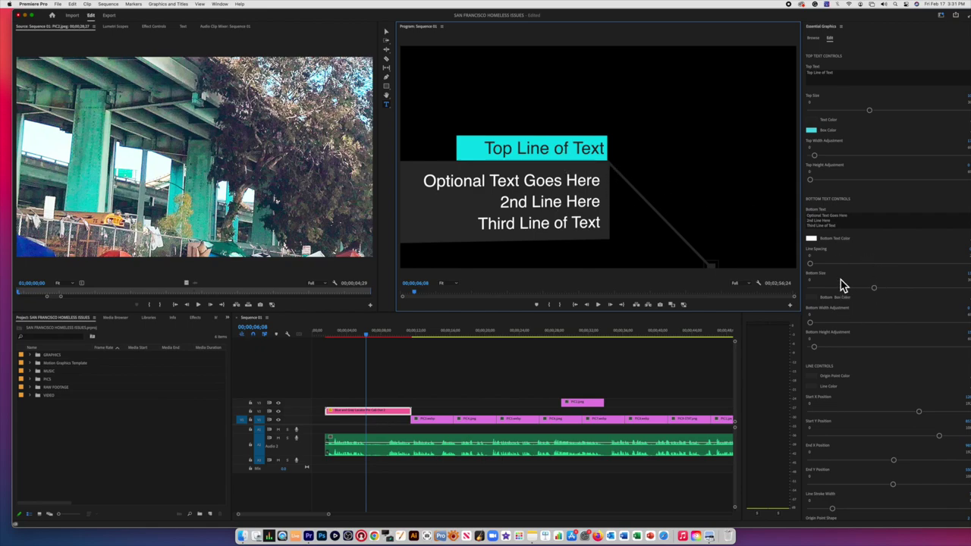
{"action": "left_click", "coordinate": [840, 76]}
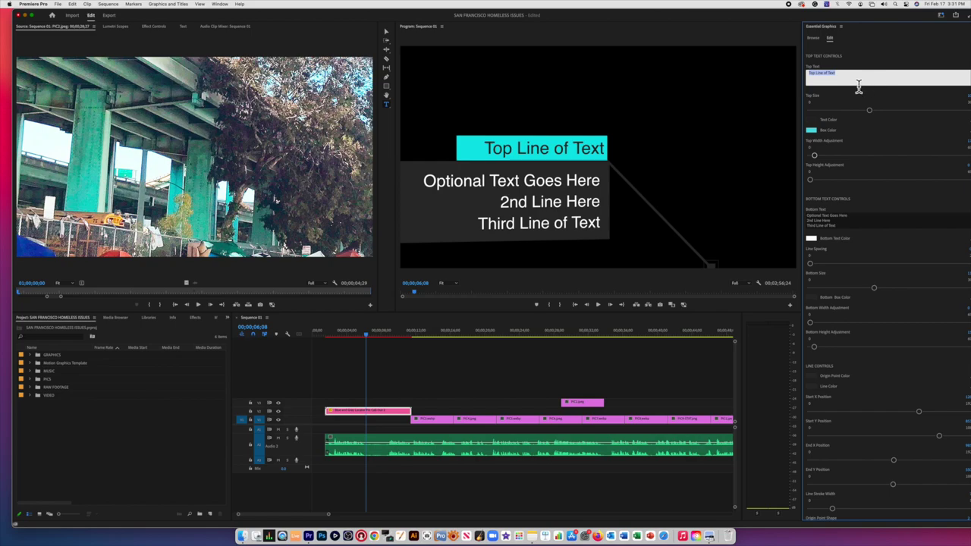
{"action": "type", "text": "How San Francosco"}
{"action": "left_click", "coordinate": [733, 164]}
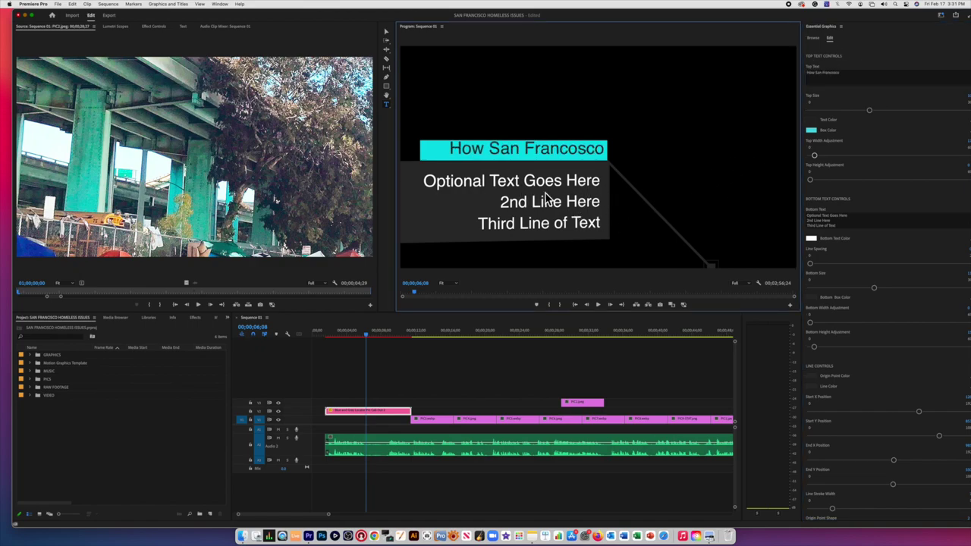
Step: Play the title from about three seconds to check the new top line
{"action": "left_click", "coordinate": [831, 224]}
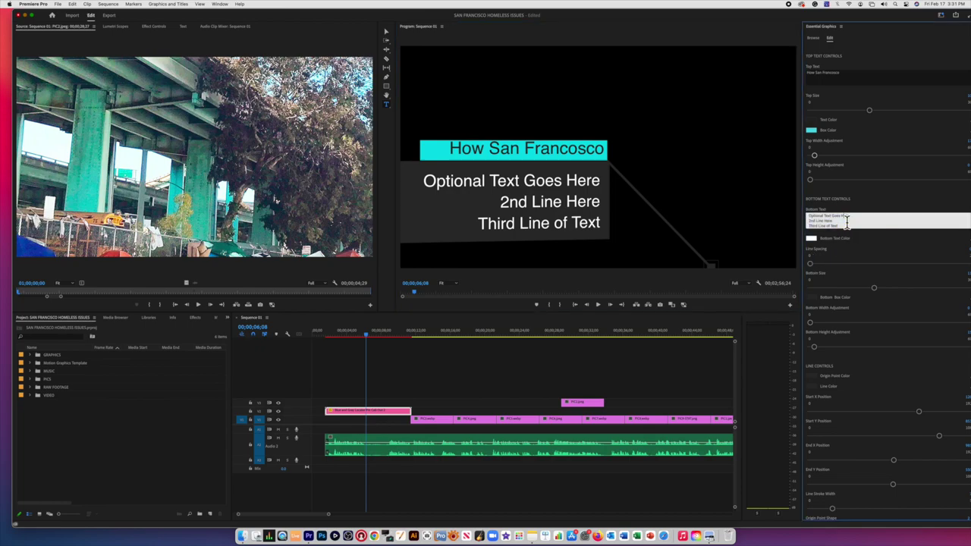
{"action": "mouse_move", "coordinate": [847, 219]}
{"action": "left_mouse_down"}
{"action": "mouse_move", "coordinate": [830, 232]}
{"action": "mouse_move", "coordinate": [842, 233]}
{"action": "left_mouse_up"}
{"action": "left_click", "coordinate": [342, 342]}
{"action": "left_click", "coordinate": [341, 339]}
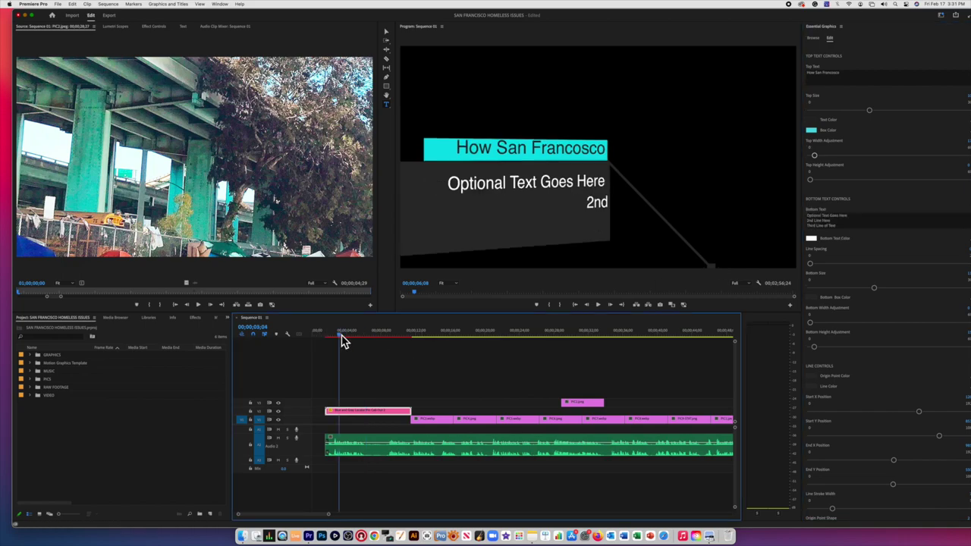
{"action": "key", "text": "space"}
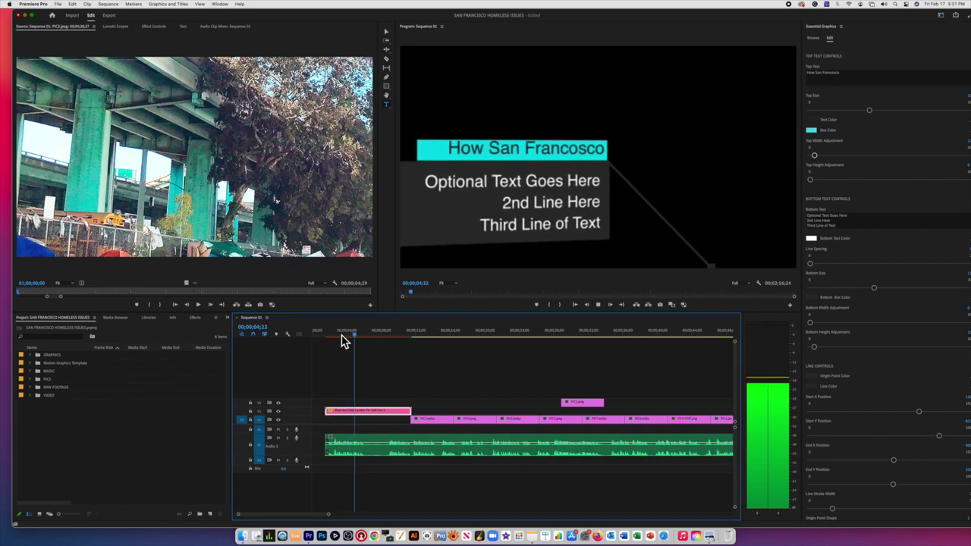
{"action": "key", "text": "space"}
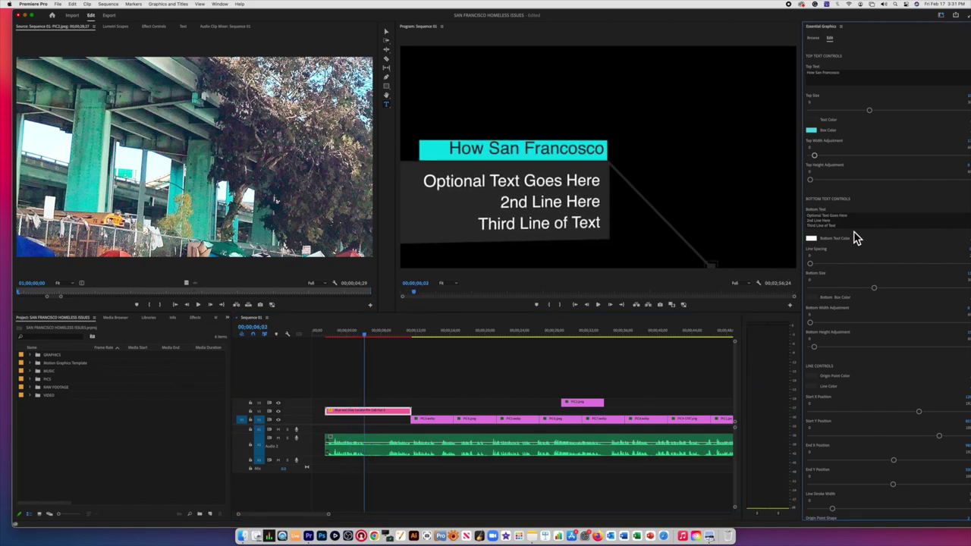
Step: Replace the lower text with 'How can solve its homelesnes problem.'
{"action": "left_click", "coordinate": [842, 228]}
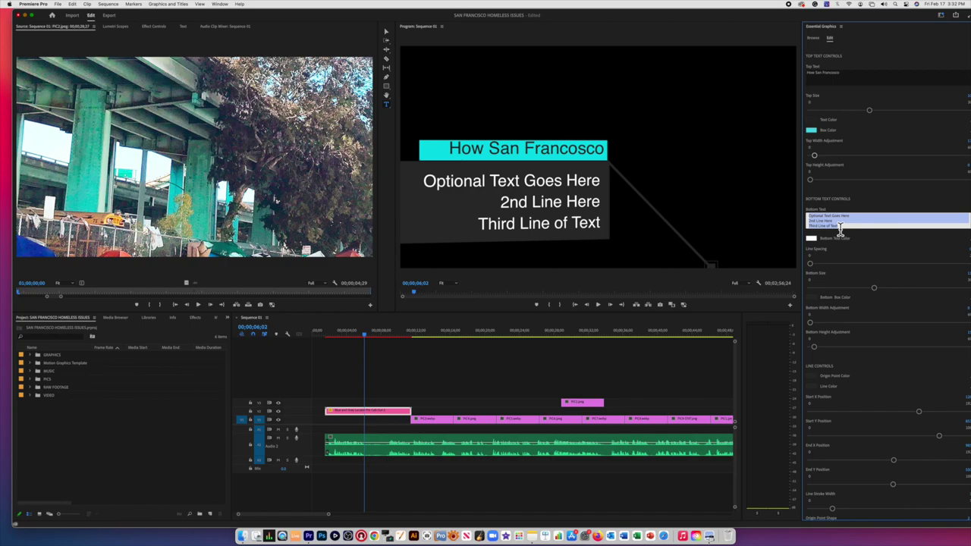
{"action": "type", "text": "How can solve its homelessness"}
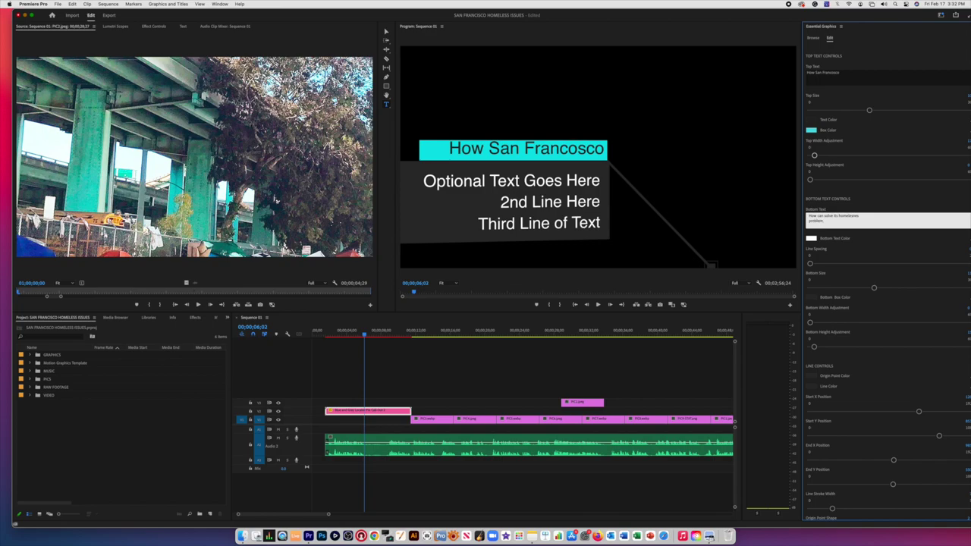
{"action": "left_click", "coordinate": [743, 254]}
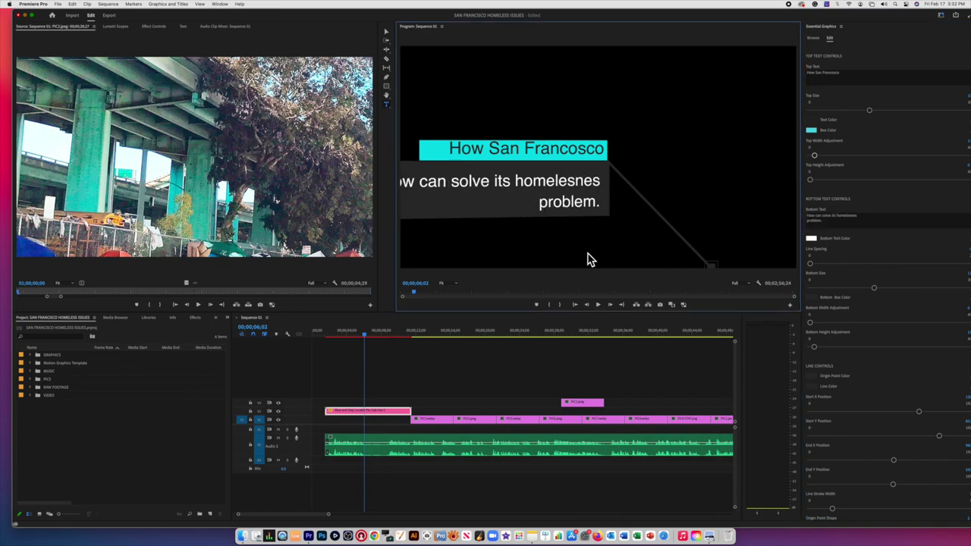
Step: Break the lower text after 'solve' and correct 'homelesnes' to 'homelessness'
{"action": "left_click", "coordinate": [835, 220]}
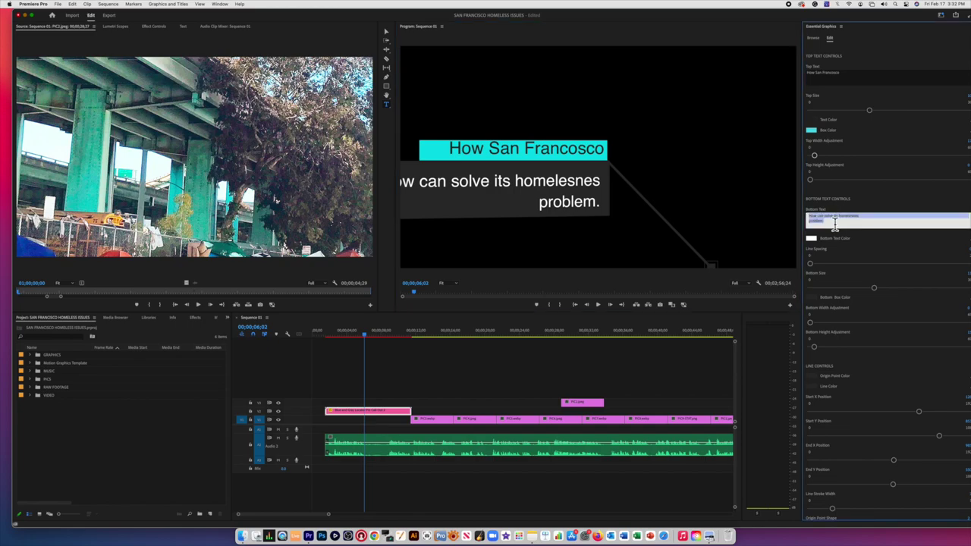
{"action": "left_click", "coordinate": [836, 221]}
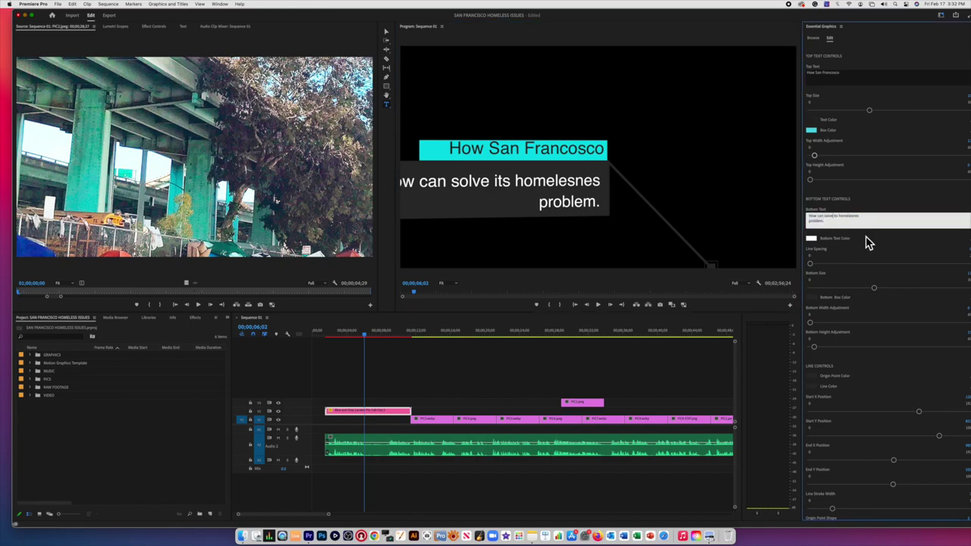
{"action": "key", "text": "Return"}
{"action": "left_click", "coordinate": [708, 222]}
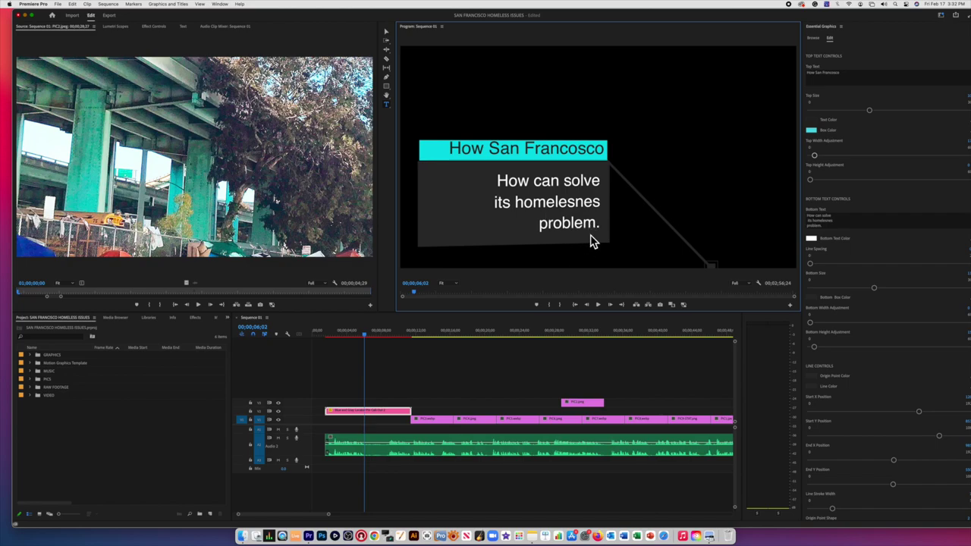
{"action": "left_click", "coordinate": [836, 223]}
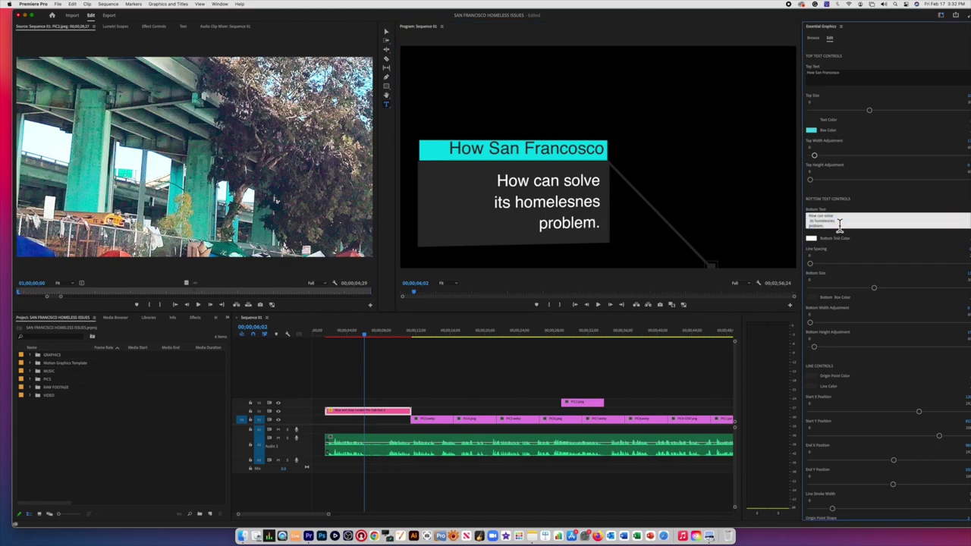
{"action": "left_click", "coordinate": [701, 212]}
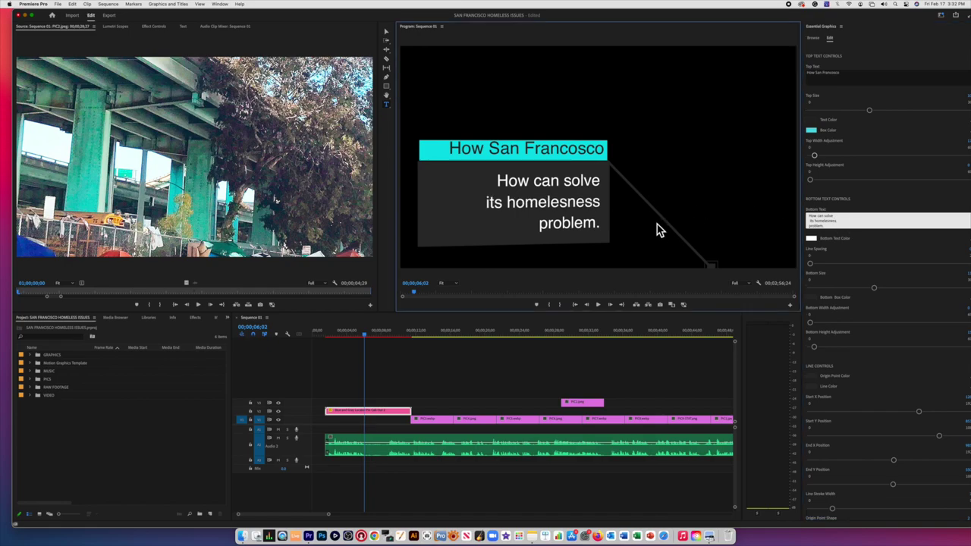
Step: Replay the revised title from about one second in
{"action": "left_click", "coordinate": [332, 335]}
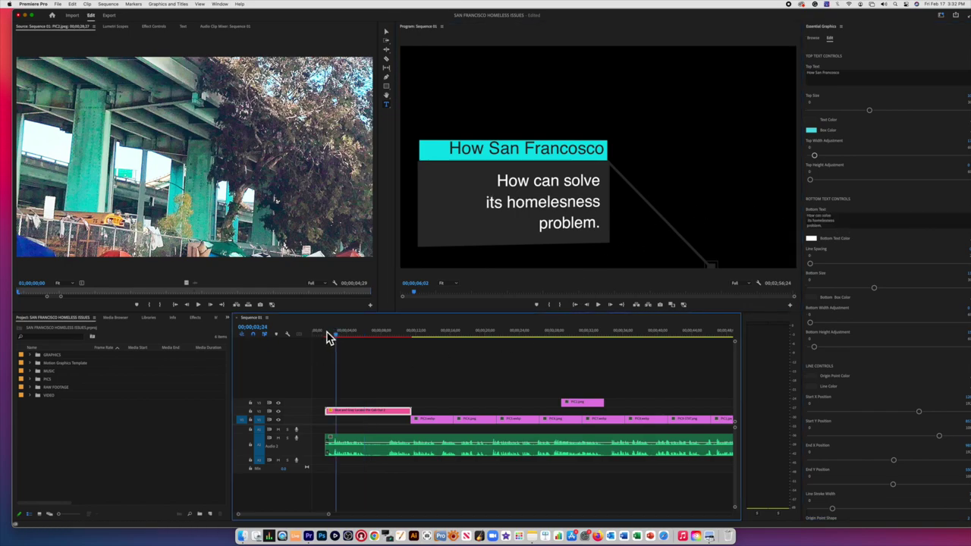
{"action": "left_click", "coordinate": [327, 336]}
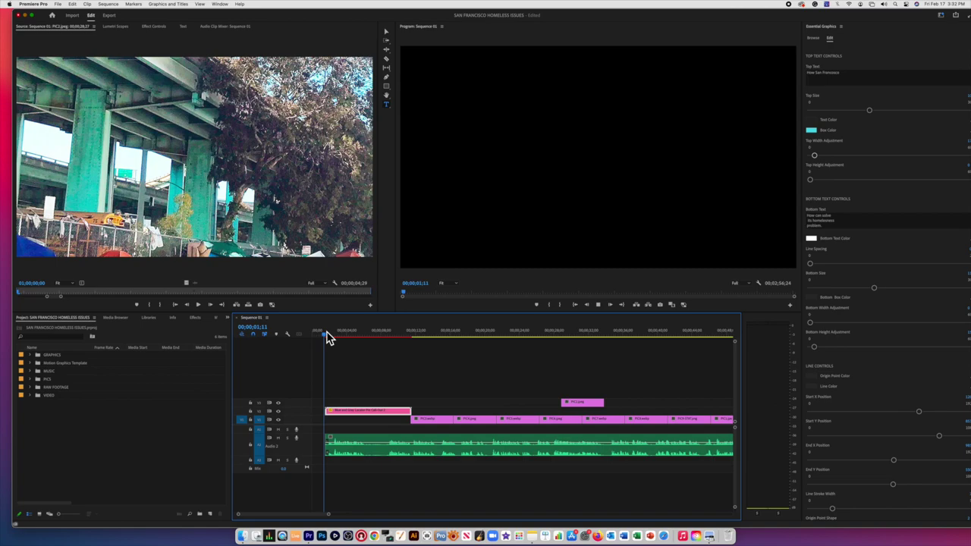
{"action": "key", "text": "space"}
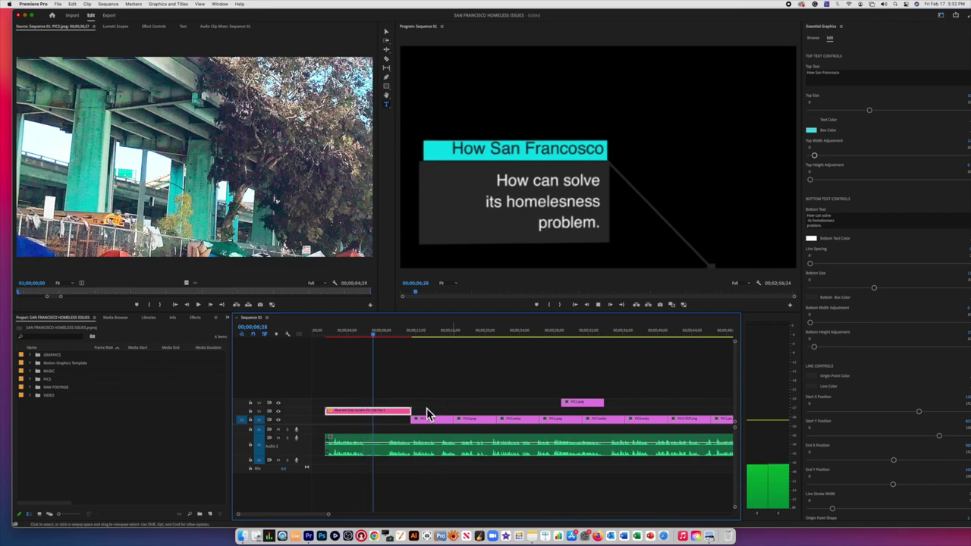
Step: Shorten the callout title, move the first slideshow photo to follow it, and save the project
{"action": "left_click_drag", "start_coordinate": [411, 412], "coordinate": [375, 411]}
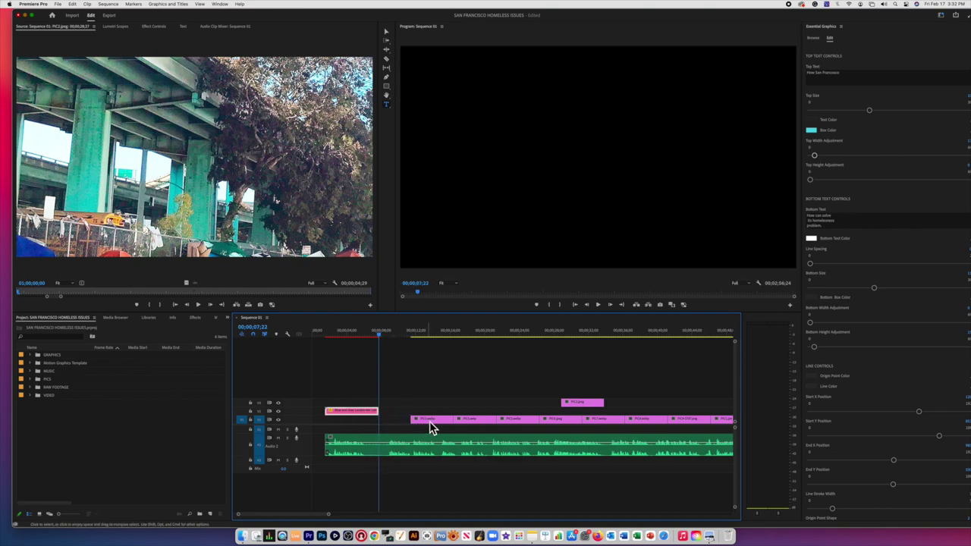
{"action": "left_click_drag", "start_coordinate": [429, 424], "coordinate": [372, 338]}
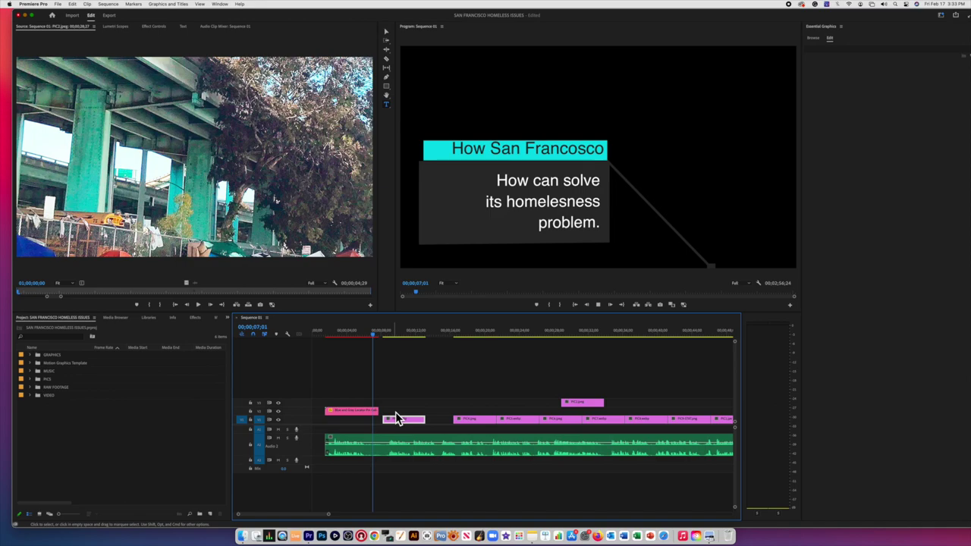
{"action": "key", "text": "space"}
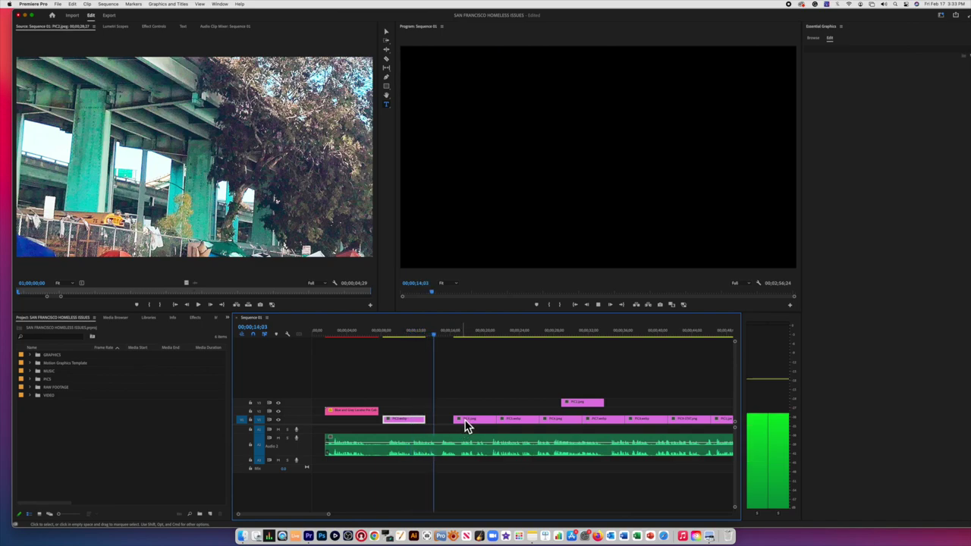
{"action": "key", "text": "space"}
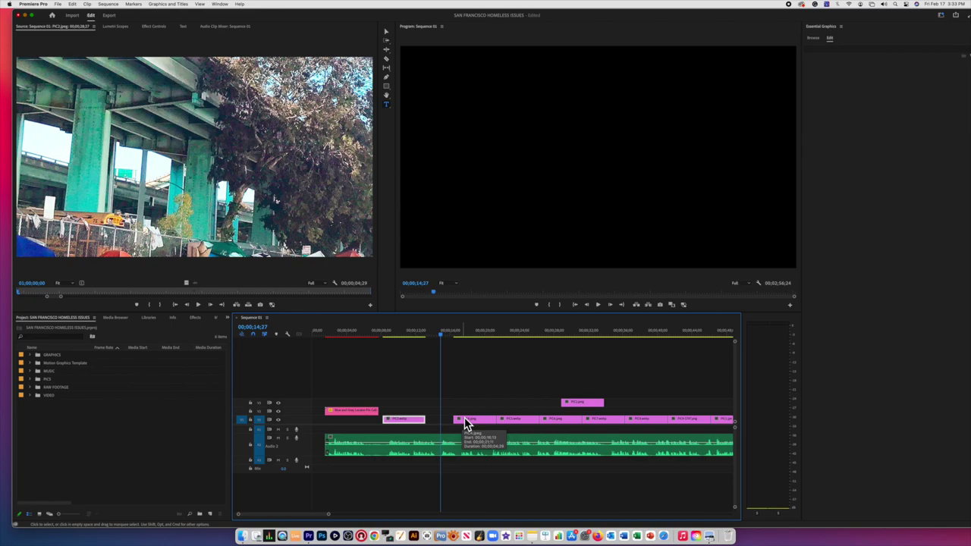
{"action": "key", "text": "super+s"}
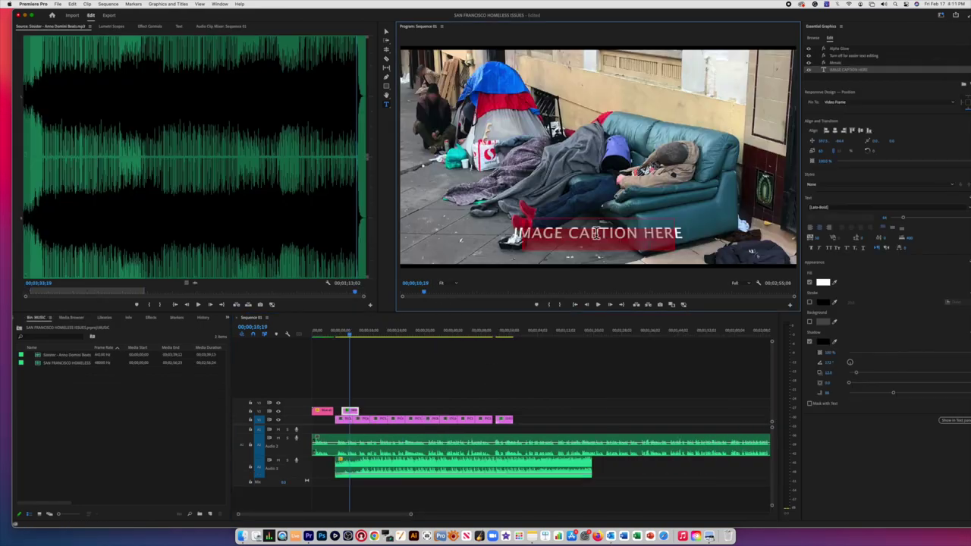
Step: Replace the placeholder caption with the reporter's name followed by 'Reporting'
{"action": "key", "text": "BackSpace"}
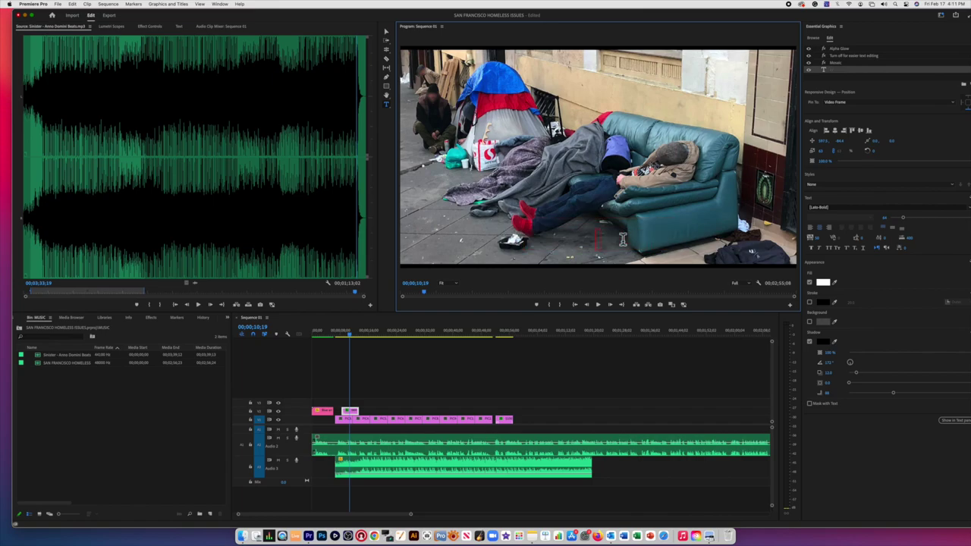
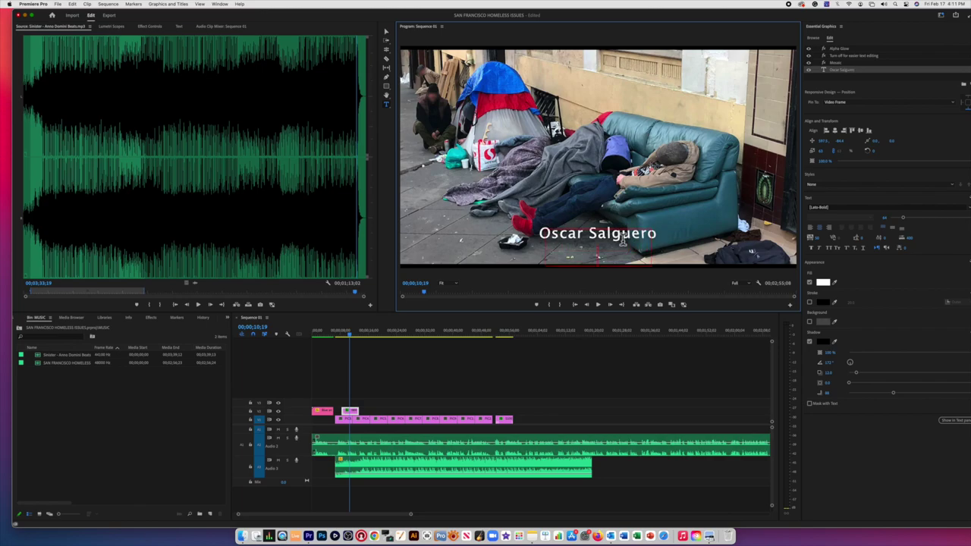
{"action": "type", "text": "Reporting"}
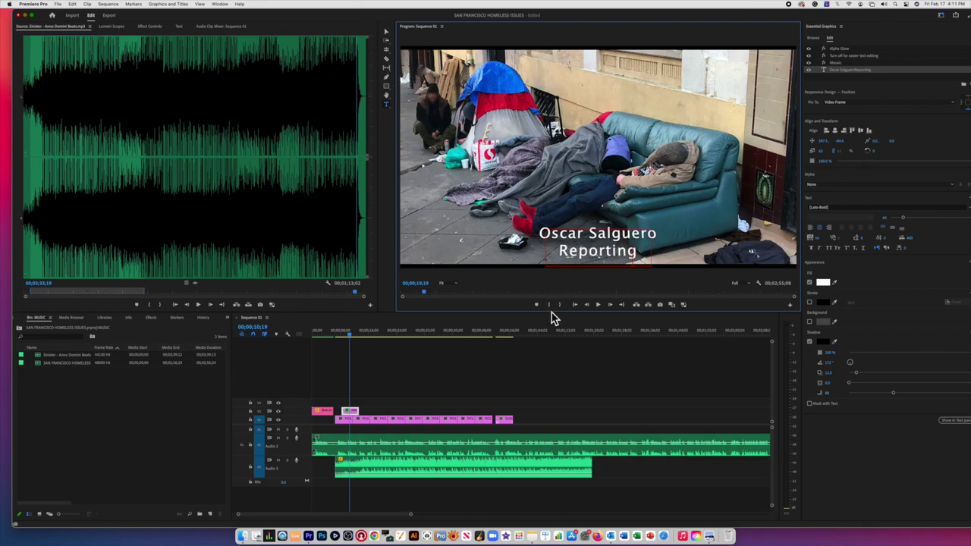
{"action": "left_click", "coordinate": [388, 35]}
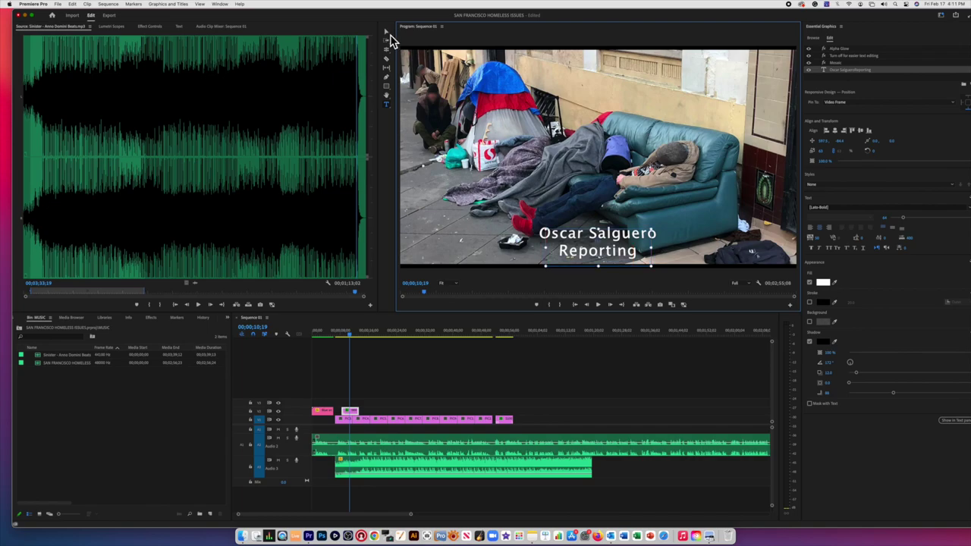
Step: Move the reporter caption left and slightly up, then return to 07;17
{"action": "left_click", "coordinate": [573, 251]}
{"action": "left_click_drag", "start_coordinate": [573, 244], "coordinate": [459, 234]}
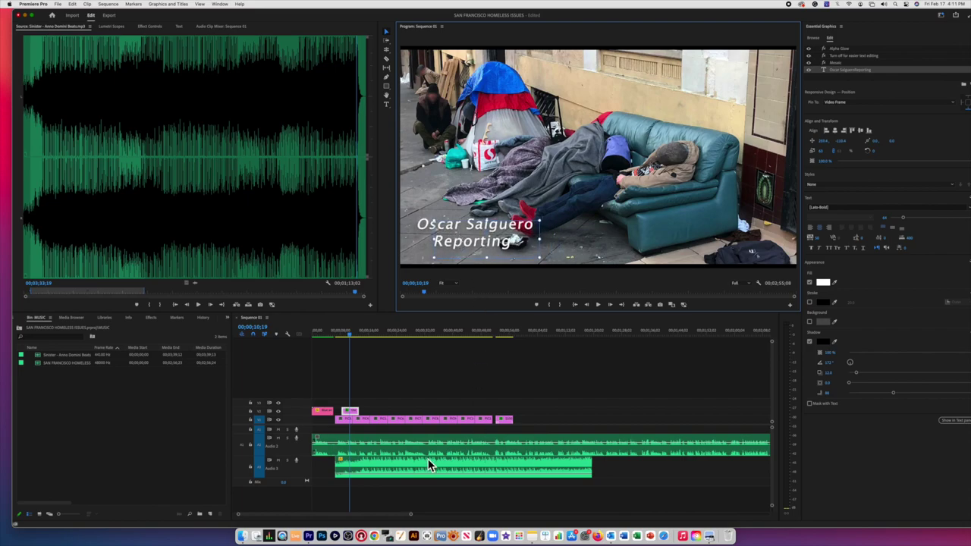
{"action": "left_click", "coordinate": [338, 339]}
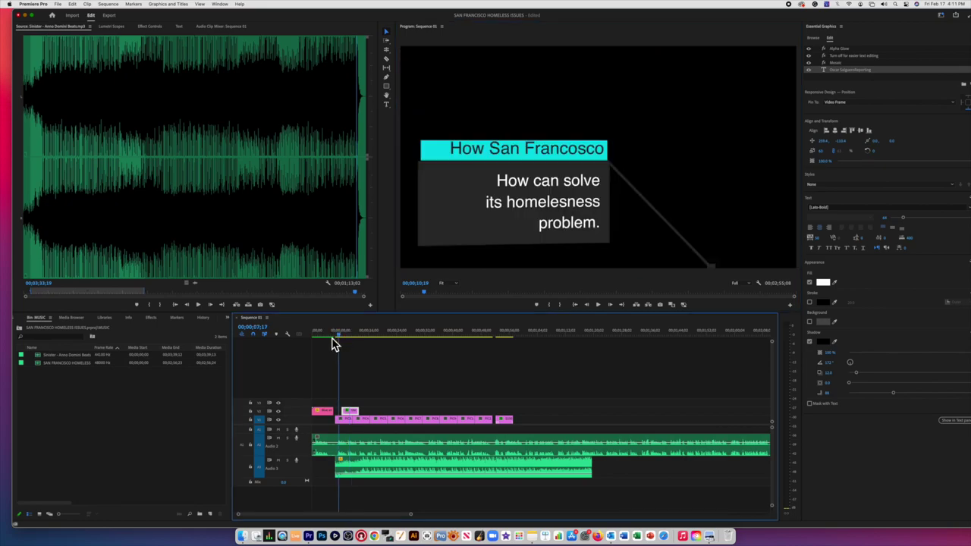
Step: Trim the V2 reporter caption clip 1;24 shorter so it clears the title, then play back to check
{"action": "left_click", "coordinate": [329, 338]}
{"action": "key", "text": "space"}
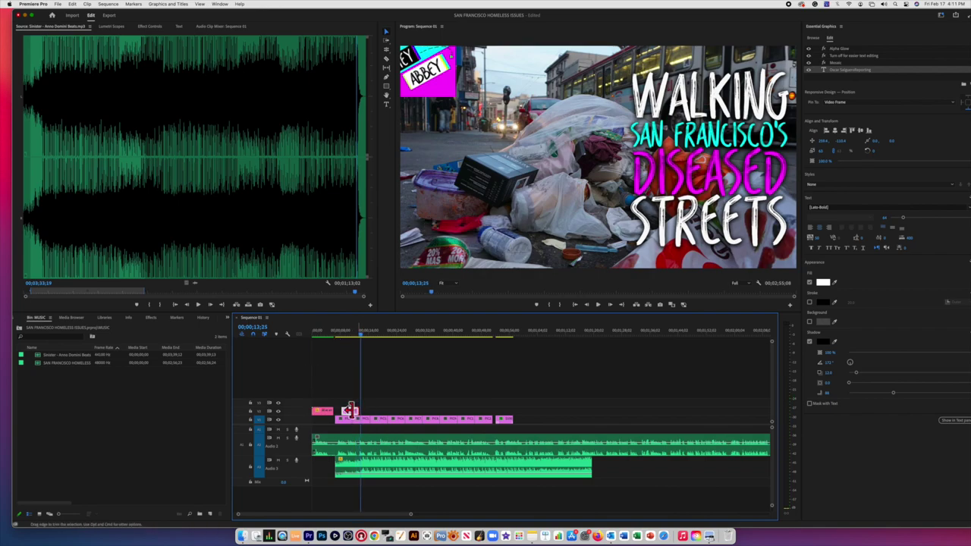
{"action": "left_click_drag", "start_coordinate": [355, 411], "coordinate": [351, 411]}
{"action": "left_click", "coordinate": [333, 338]}
{"action": "key", "text": "space"}
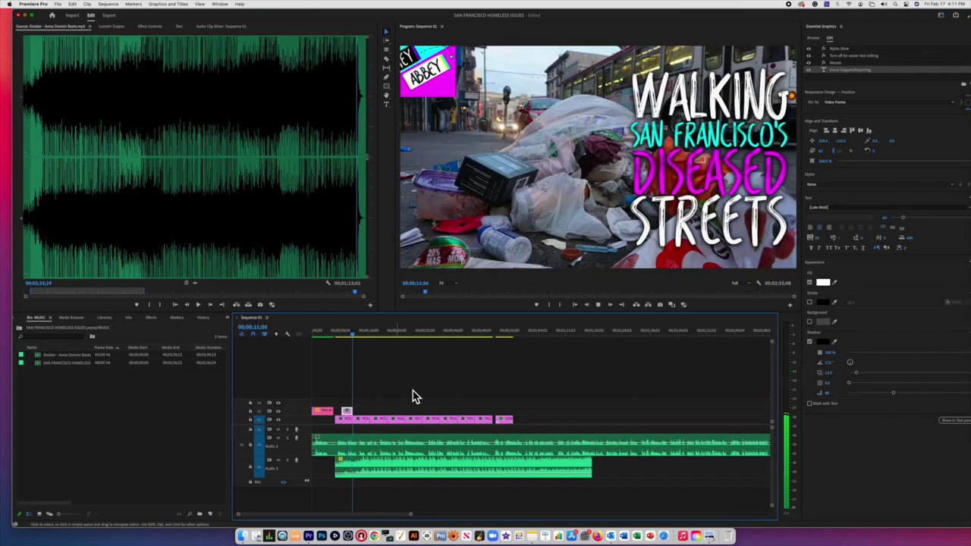
Step: Select the copied V2 reporter caption at 13;29 and start editing its text with the Type tool
{"action": "left_click", "coordinate": [322, 335]}
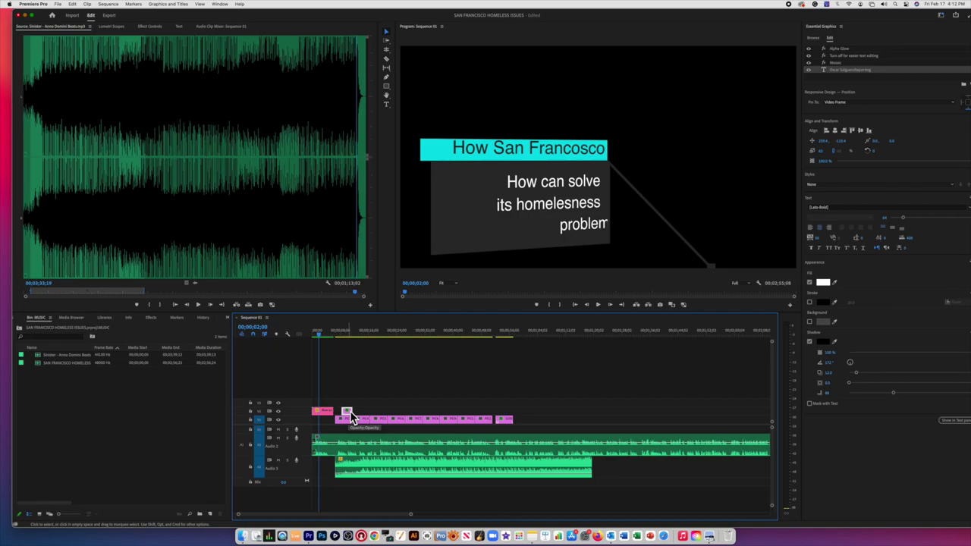
{"action": "left_click", "coordinate": [359, 336]}
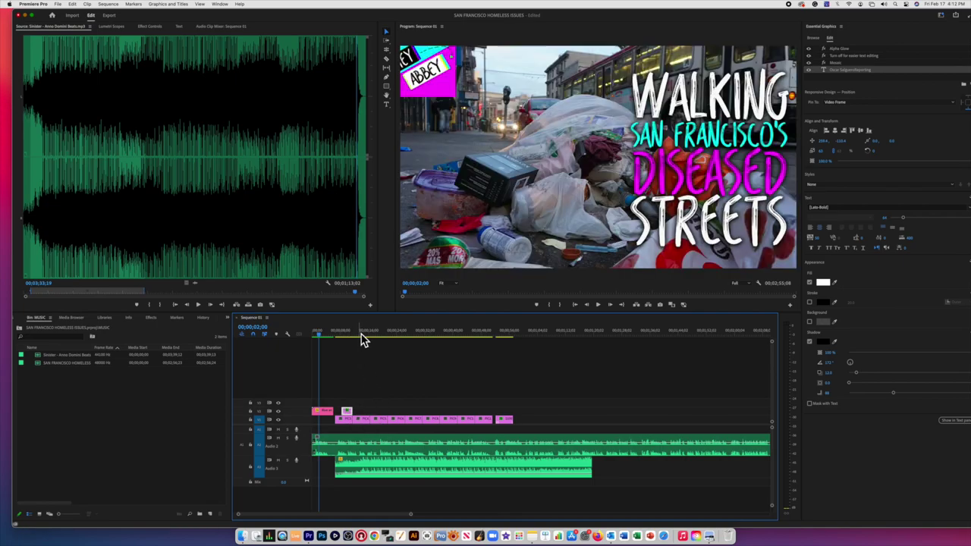
{"action": "left_click_drag", "start_coordinate": [362, 339], "coordinate": [356, 339]}
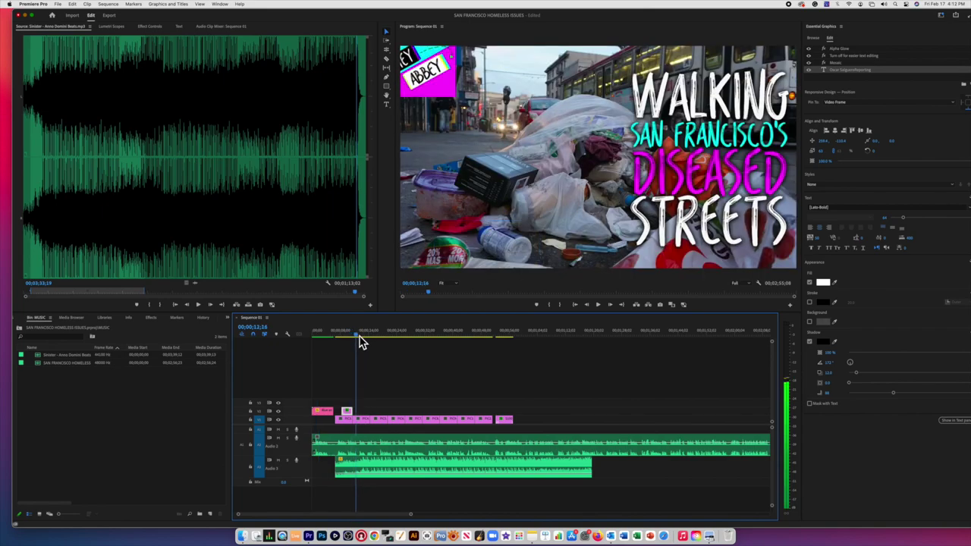
{"action": "left_click", "coordinate": [362, 412]}
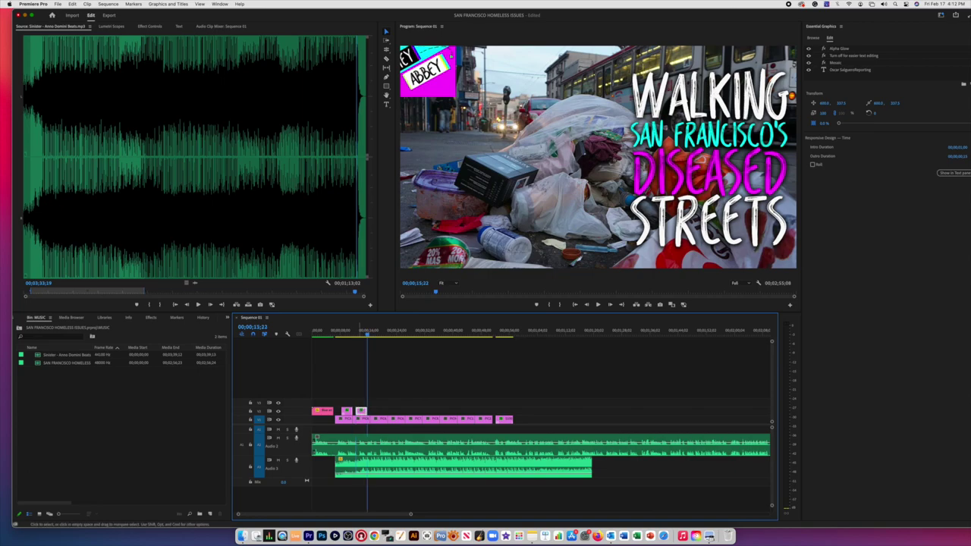
{"action": "left_click", "coordinate": [362, 338]}
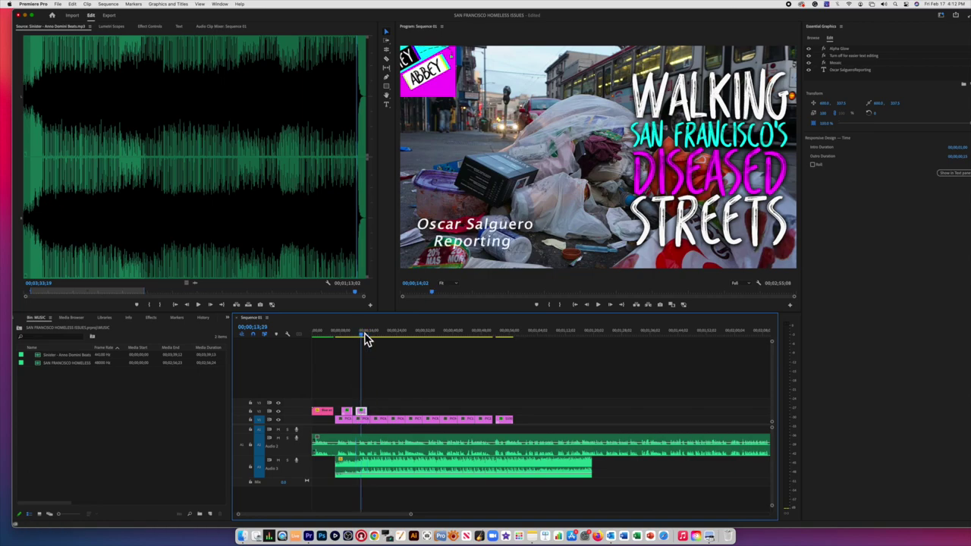
{"action": "left_click", "coordinate": [391, 107]}
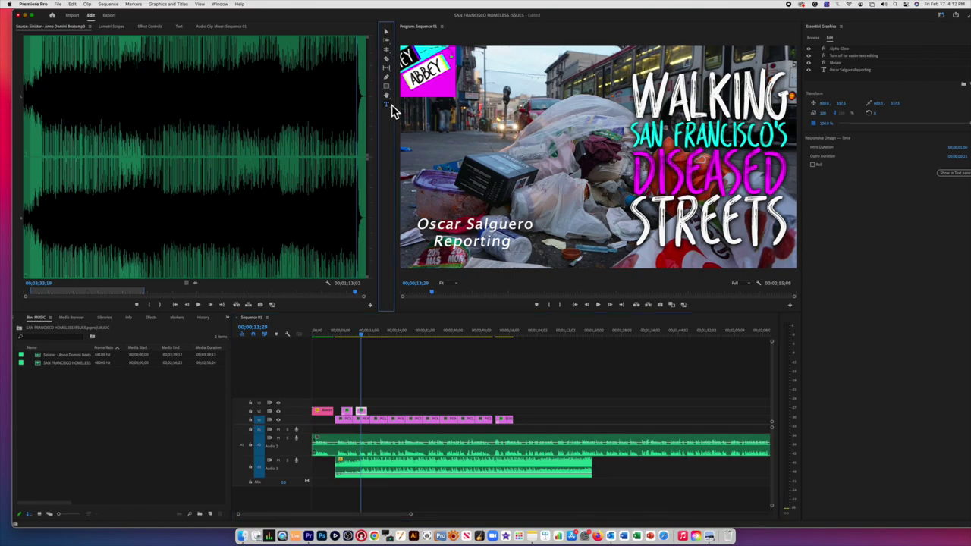
{"action": "left_click", "coordinate": [471, 241]}
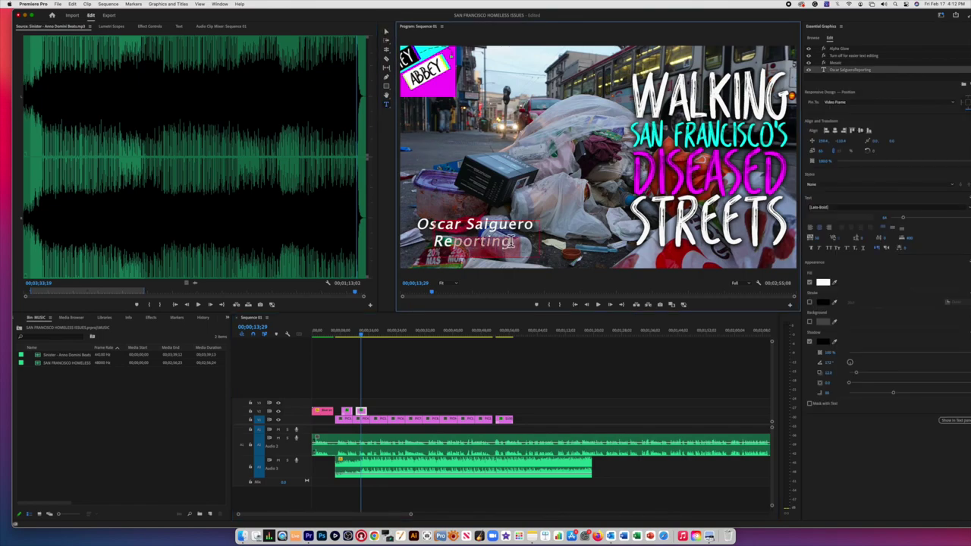
Step: Replace the caption text with 'San Francisco its Homelessness poroblem'
{"action": "left_click_drag", "start_coordinate": [513, 241], "coordinate": [387, 221]}
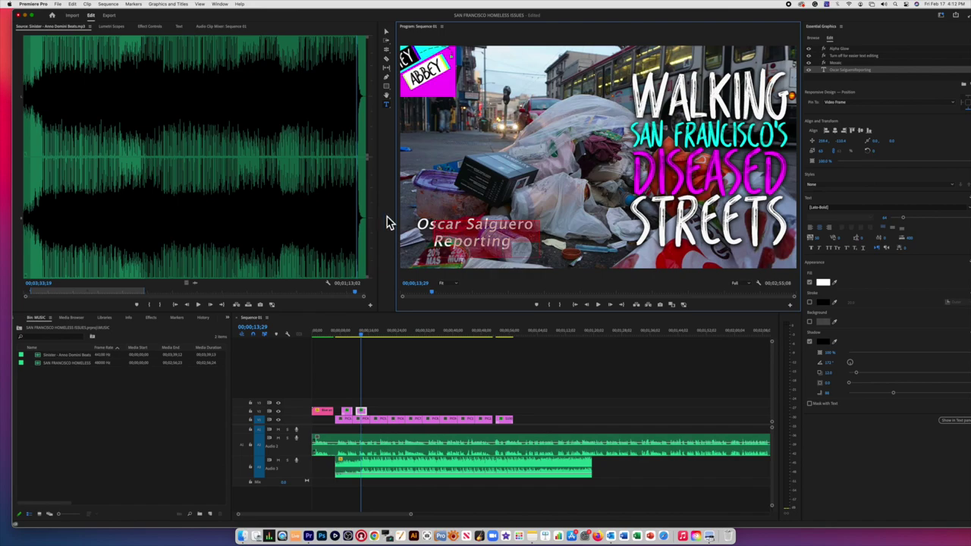
{"action": "type", "text": "San g"}
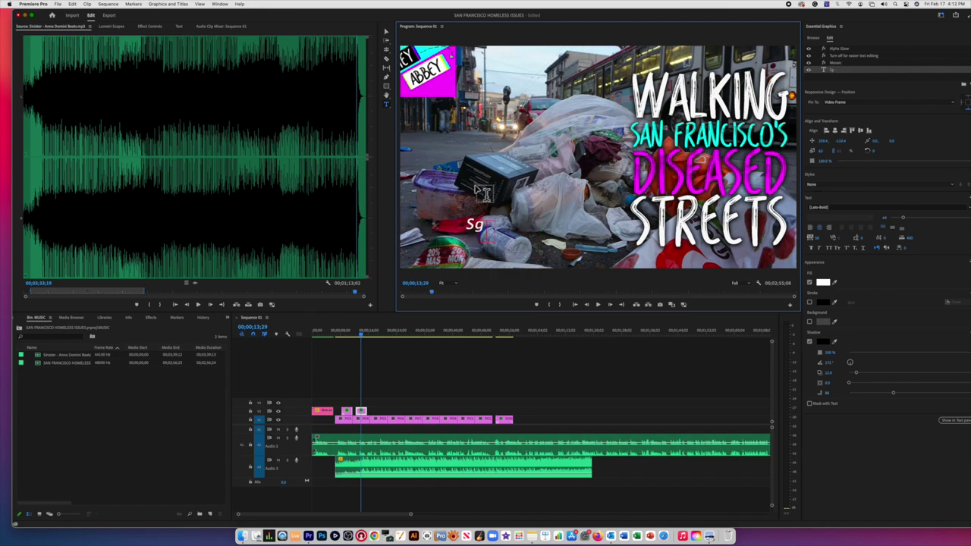
{"action": "type", "text": "Francis"}
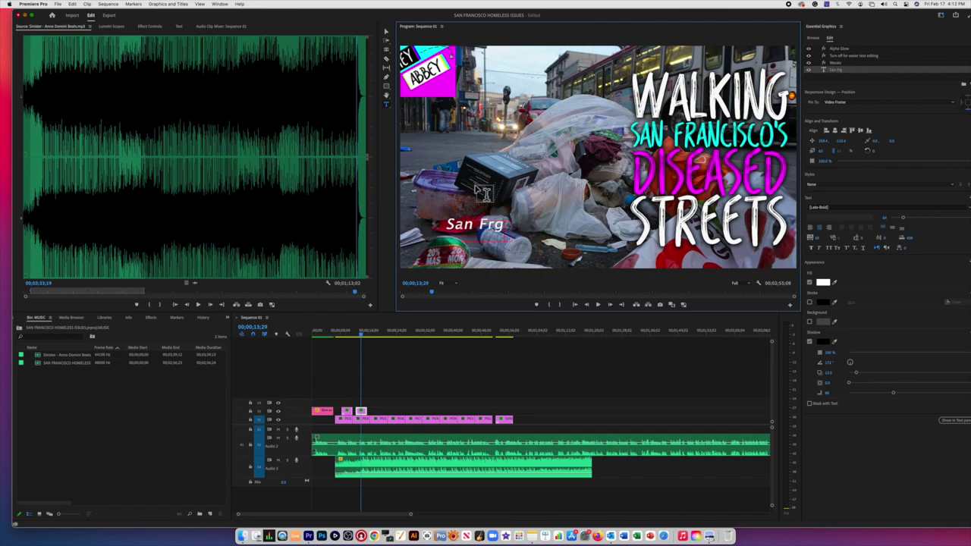
{"action": "type", "text": "co"}
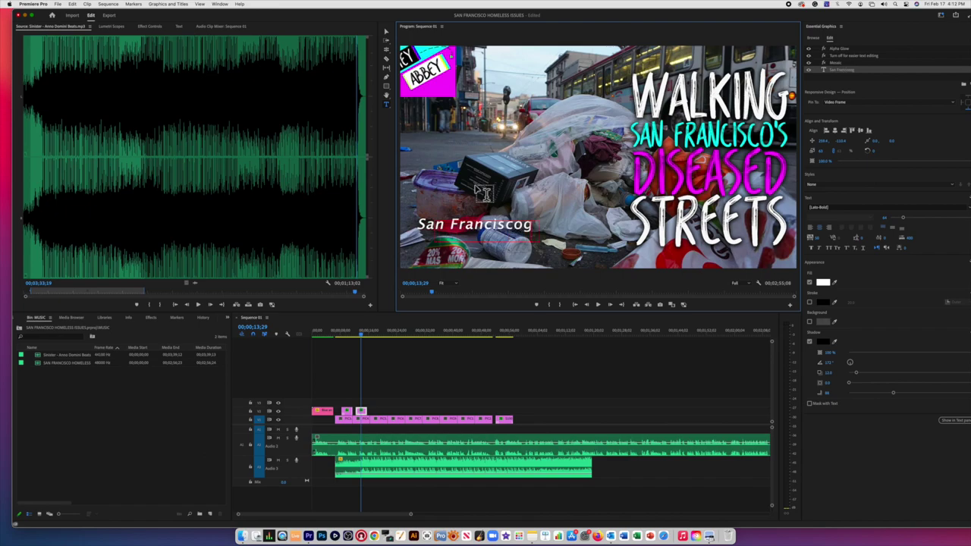
{"action": "key", "text": "BackSpace"}
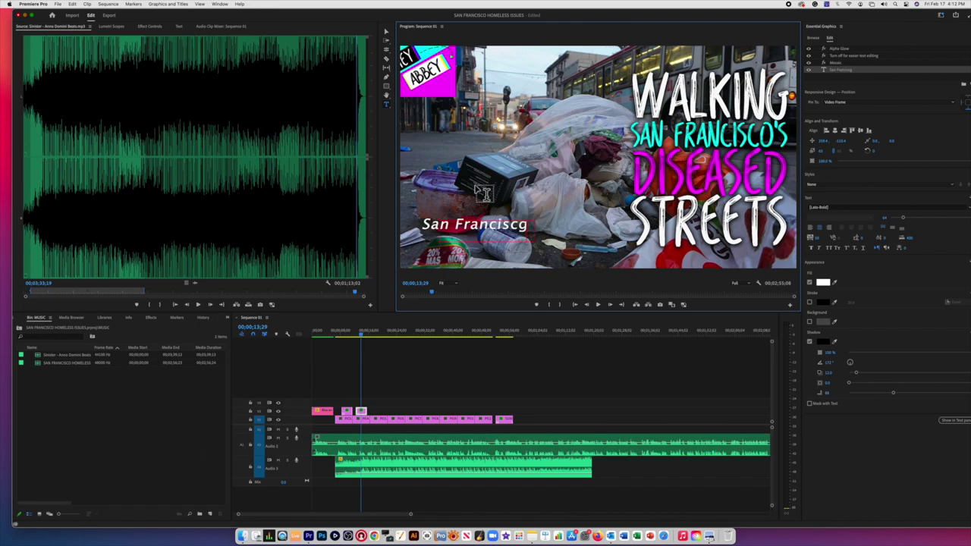
{"action": "key", "text": "BackSpace"}
{"action": "key", "text": "Delete"}
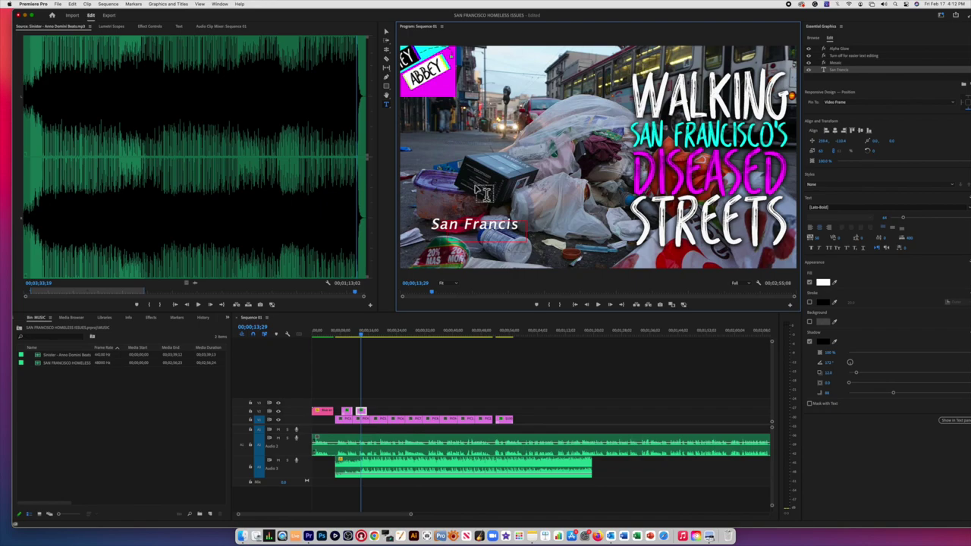
{"action": "type", "text": "co"}
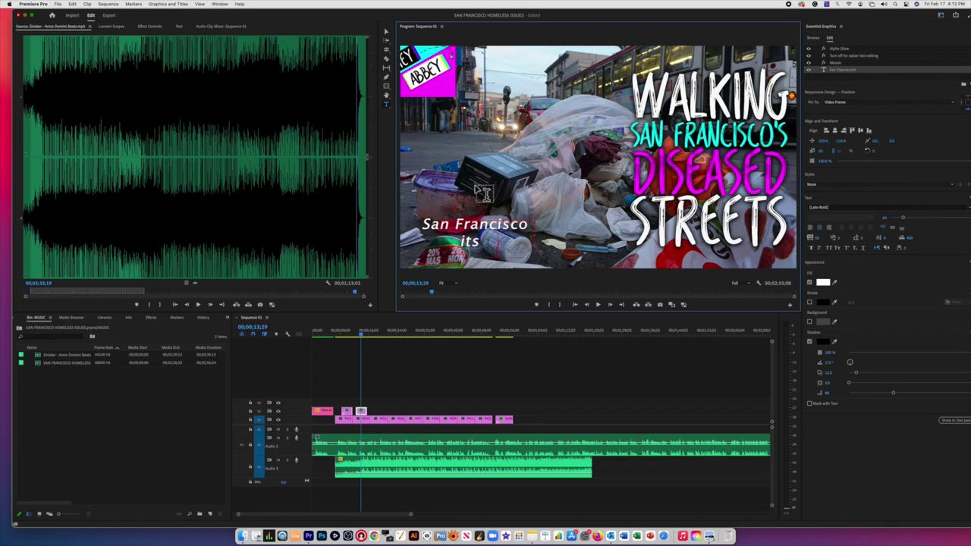
{"action": "type", "text": " its Homele"}
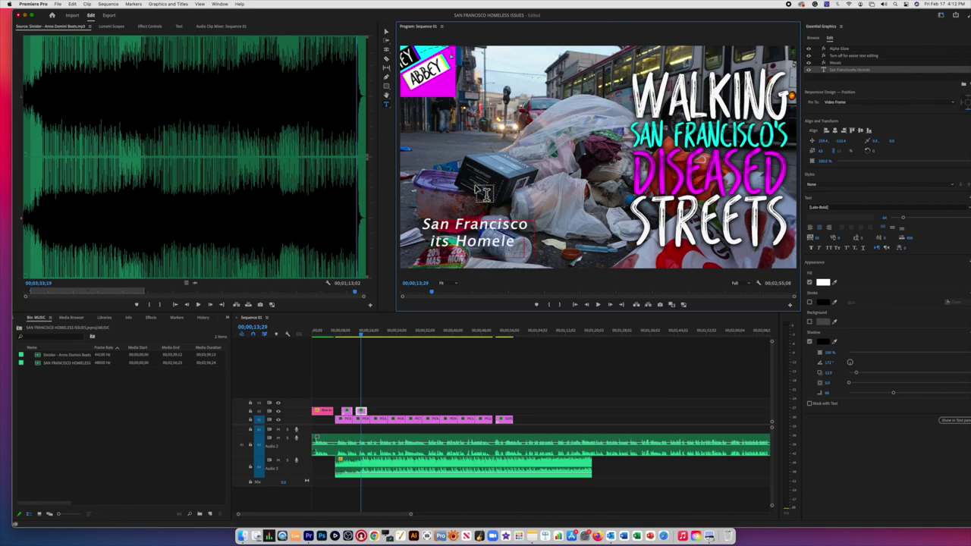
{"action": "type", "text": "ss"}
{"action": "type", "text": "ne"}
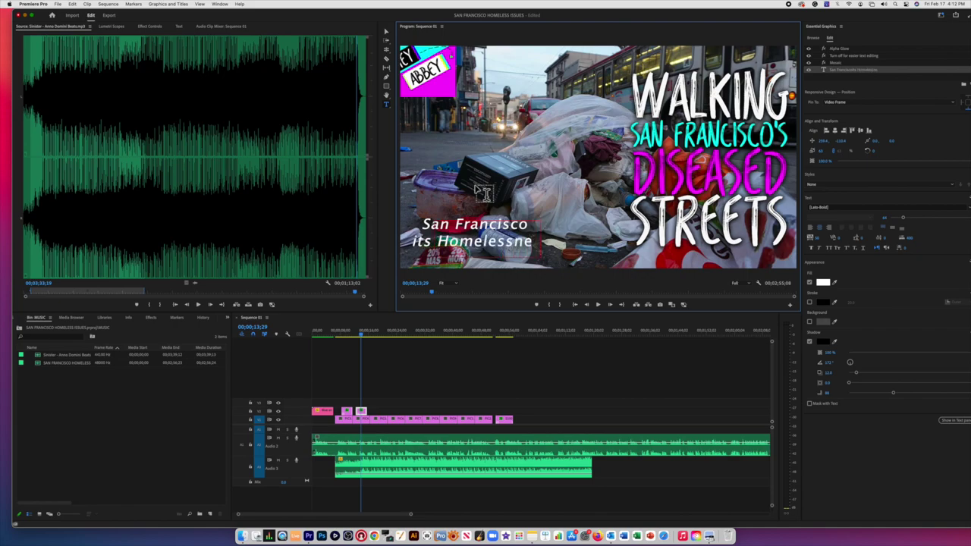
{"action": "type", "text": "ss"}
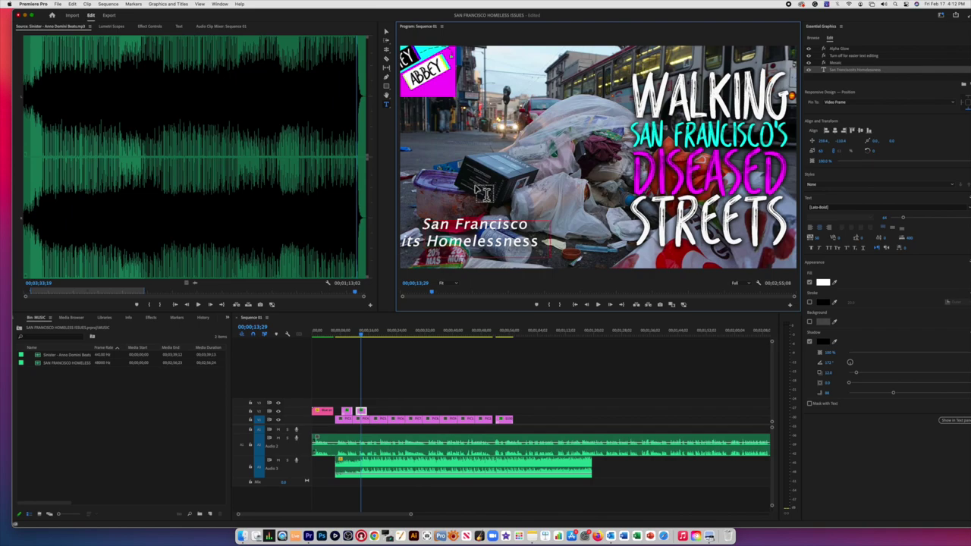
{"action": "type", "text": " p"}
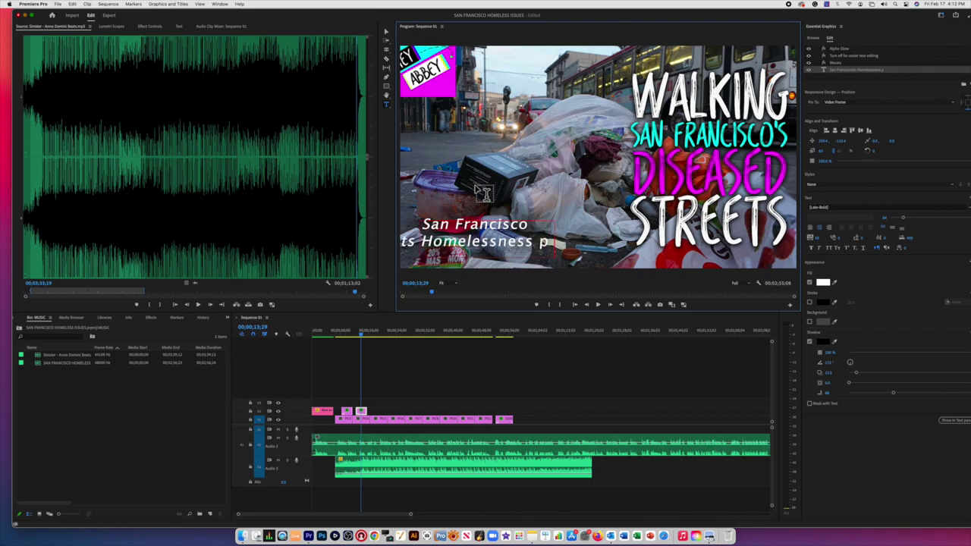
{"action": "type", "text": "oroblem"}
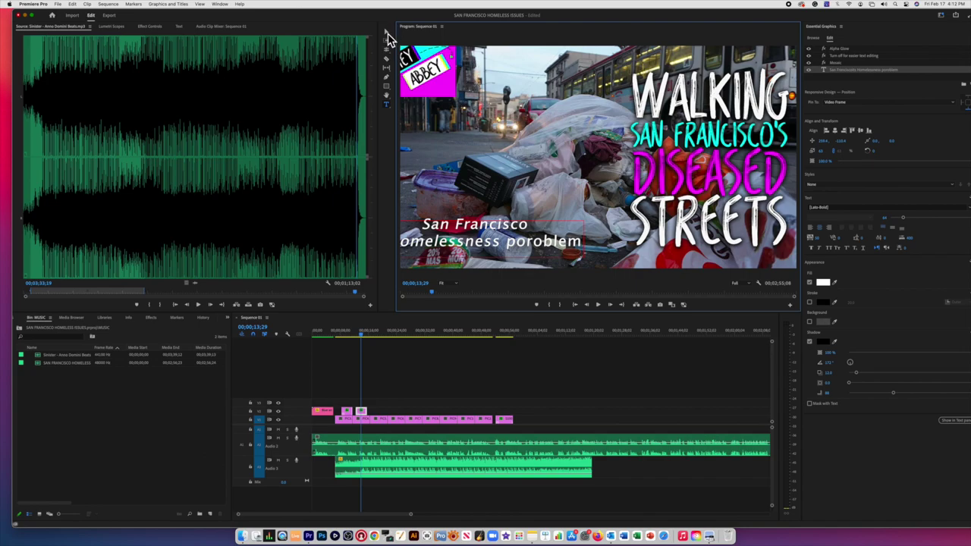
Step: Centre the new caption in the frame and play back from about 10 seconds to review
{"action": "left_click", "coordinate": [387, 32]}
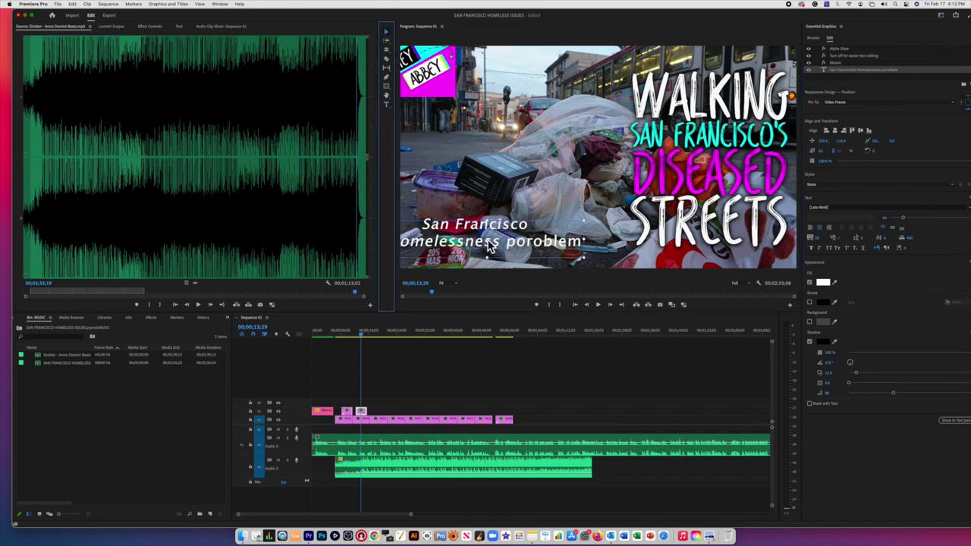
{"action": "left_click_drag", "start_coordinate": [489, 246], "coordinate": [543, 243]}
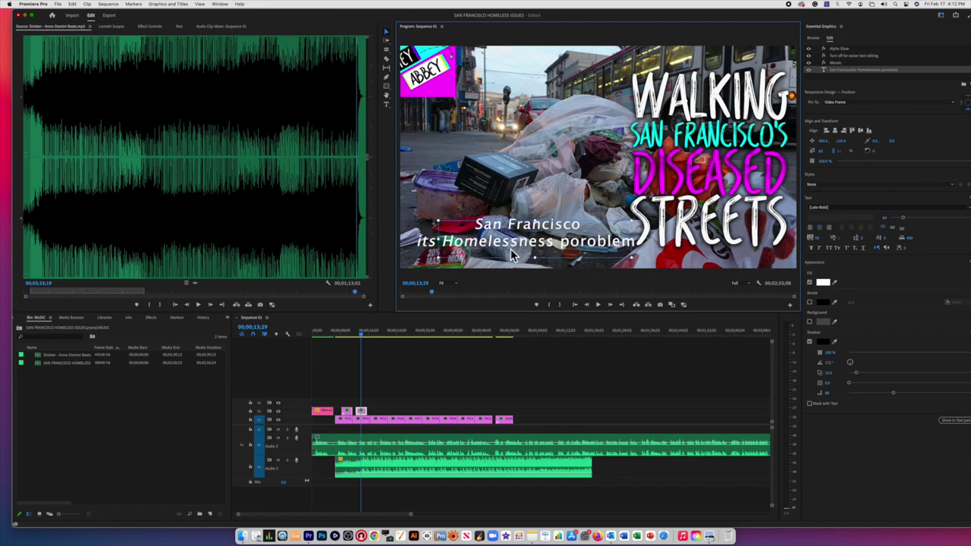
{"action": "left_click", "coordinate": [351, 335]}
{"action": "key", "text": "space"}
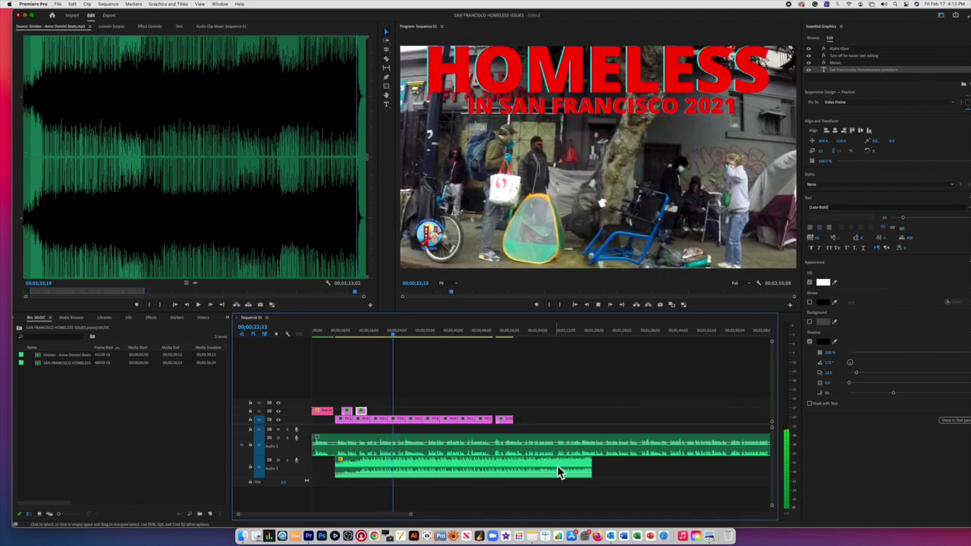
{"action": "key", "text": "space"}
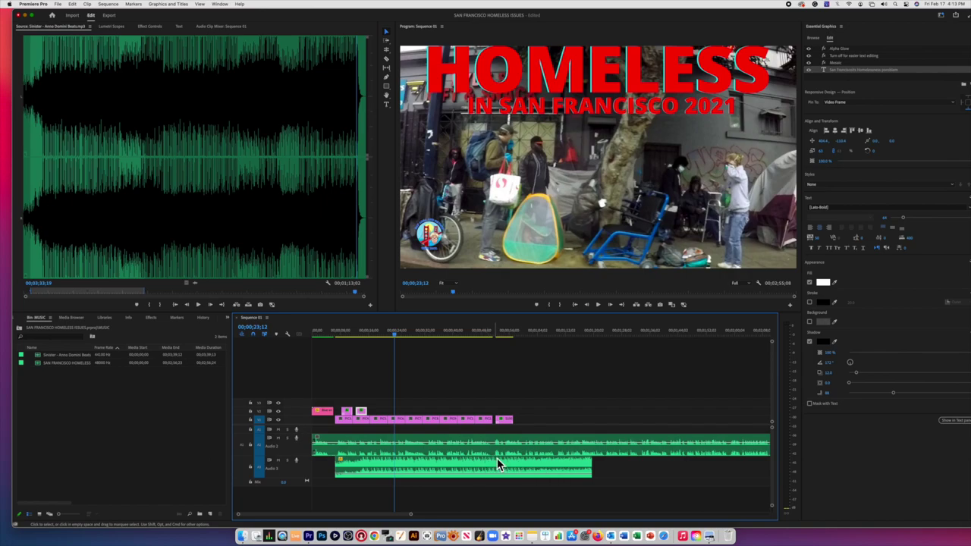
{"action": "left_click", "coordinate": [379, 335]}
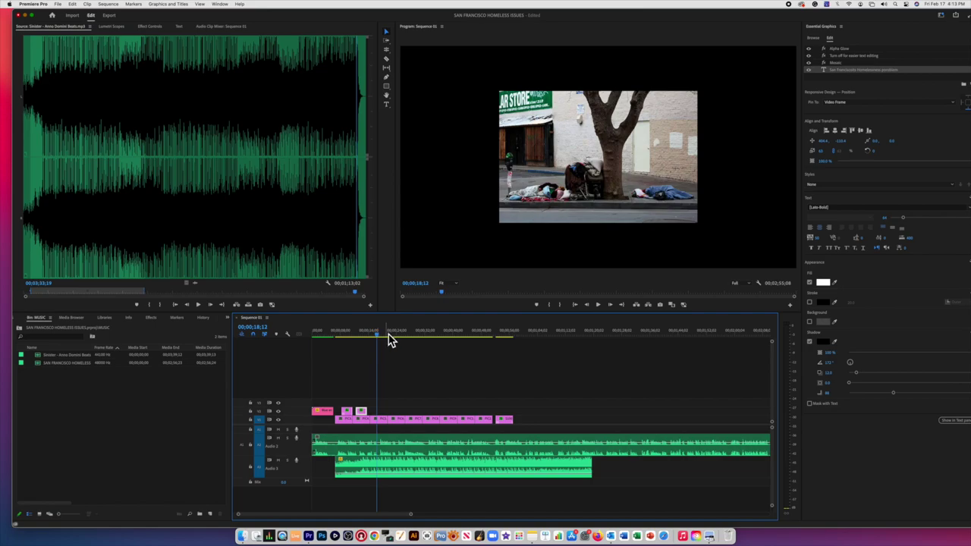
{"action": "left_click_drag", "start_coordinate": [388, 339], "coordinate": [438, 342]}
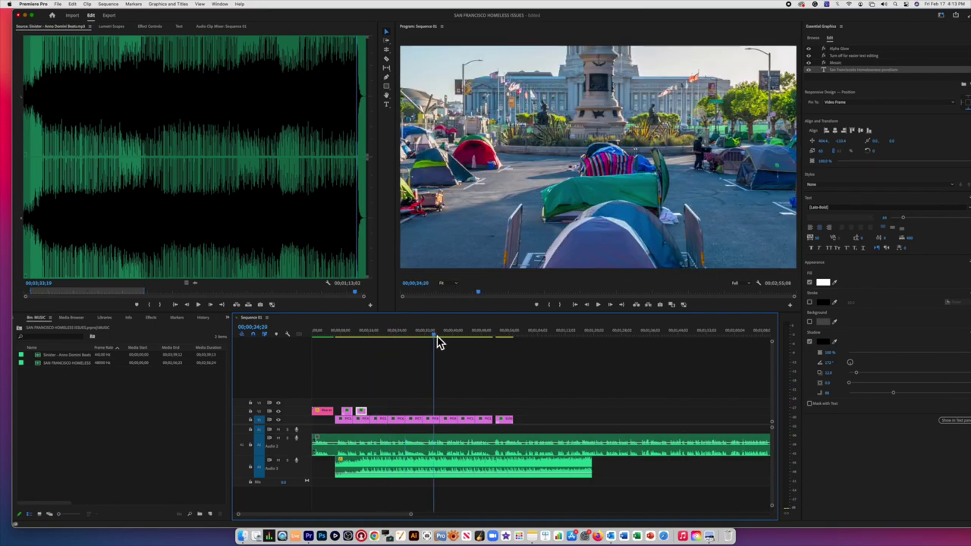
{"action": "key", "text": "space"}
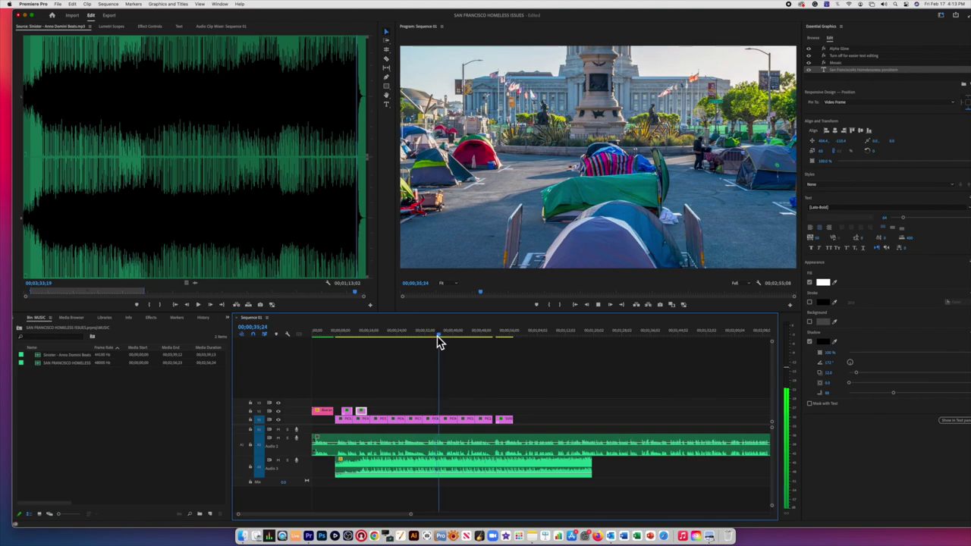
{"action": "key", "text": "space"}
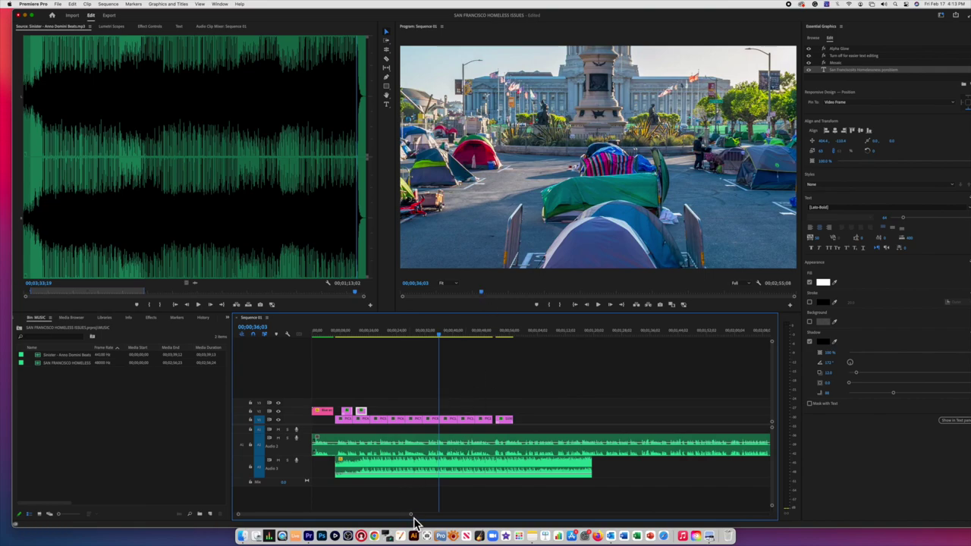
Step: Add the Basic Title template from Essential Graphics after the music at the sequence end
{"action": "left_click_drag", "start_coordinate": [411, 516], "coordinate": [518, 515]}
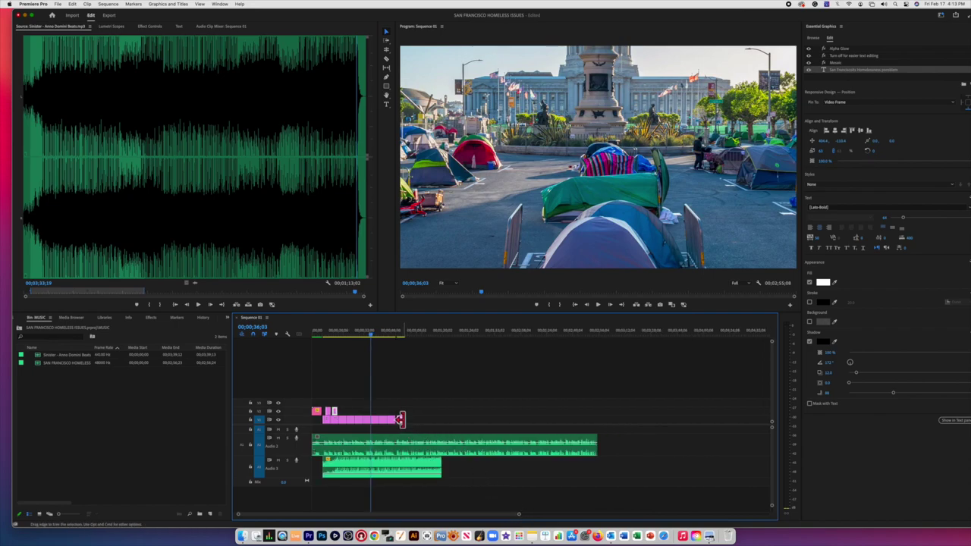
{"action": "left_click", "coordinate": [471, 332]}
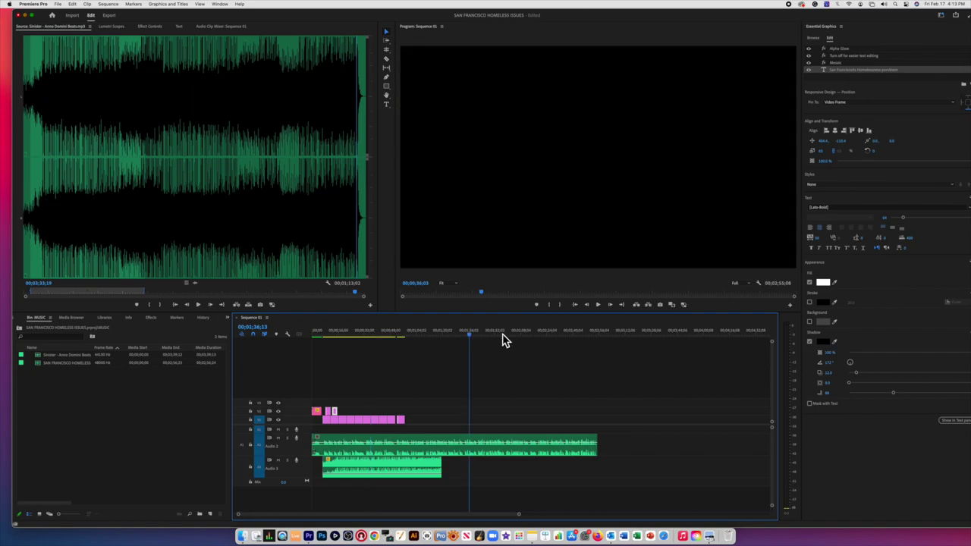
{"action": "left_click_drag", "start_coordinate": [503, 339], "coordinate": [597, 340]}
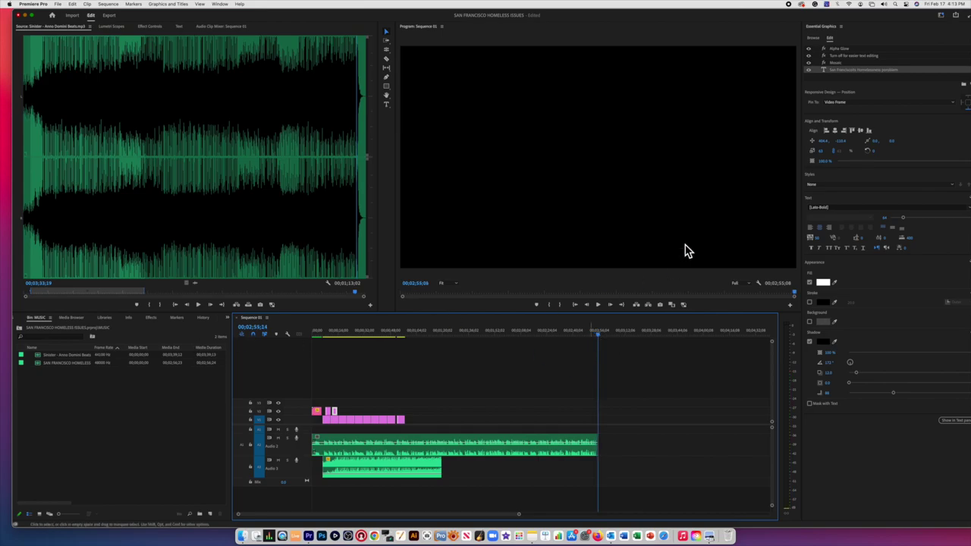
{"action": "left_click", "coordinate": [814, 38]}
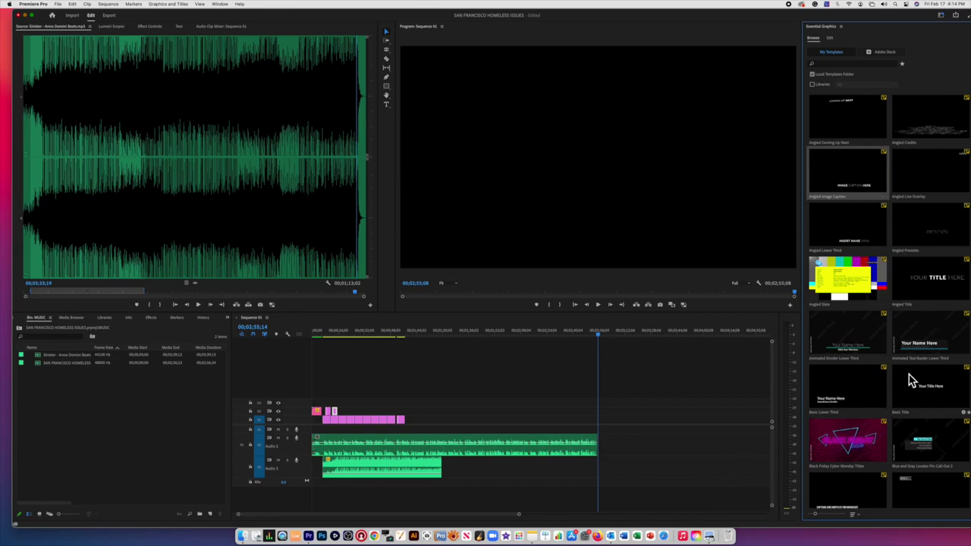
{"action": "left_click_drag", "start_coordinate": [922, 398], "coordinate": [611, 425]}
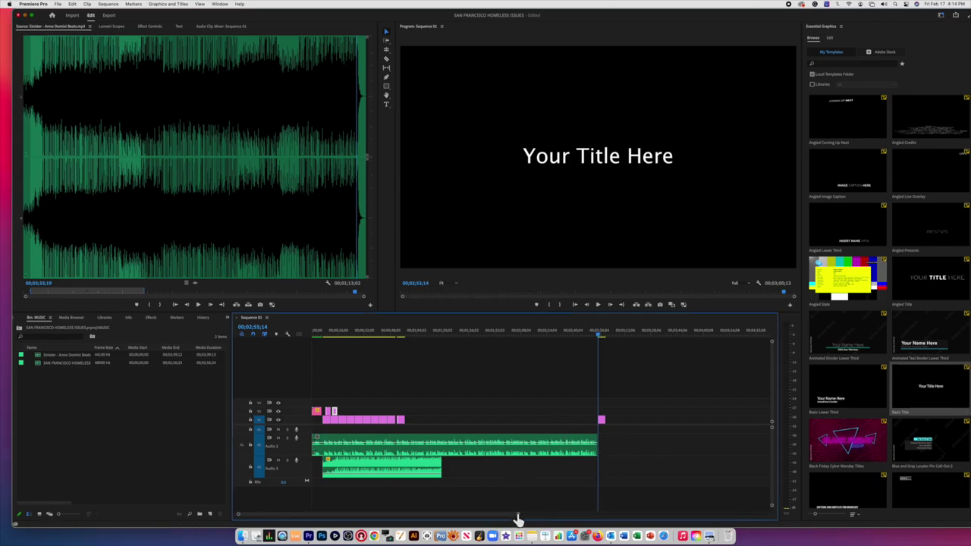
Step: Lengthen the Basic Title clip by about two seconds and select the Type tool over it
{"action": "left_click_drag", "start_coordinate": [518, 520], "coordinate": [412, 520]}
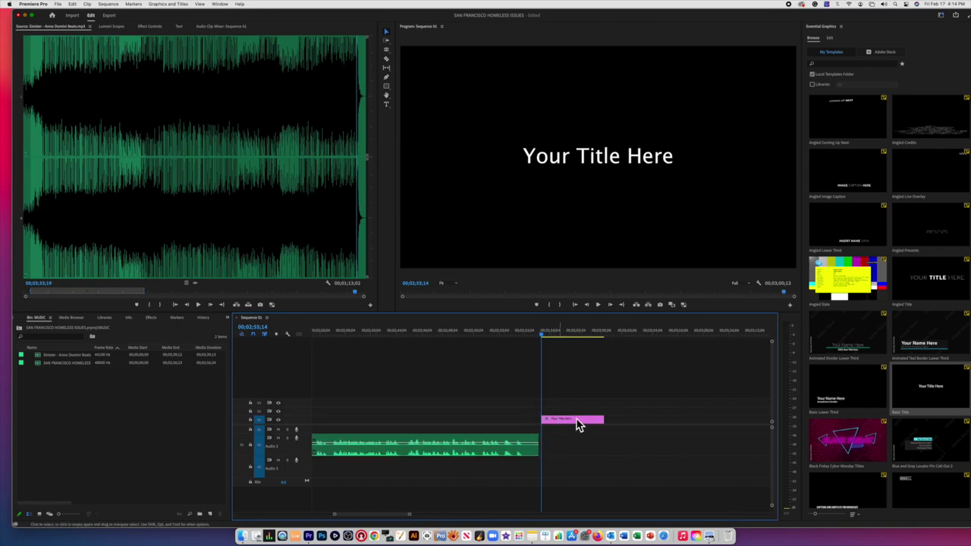
{"action": "left_click_drag", "start_coordinate": [600, 420], "coordinate": [642, 419]}
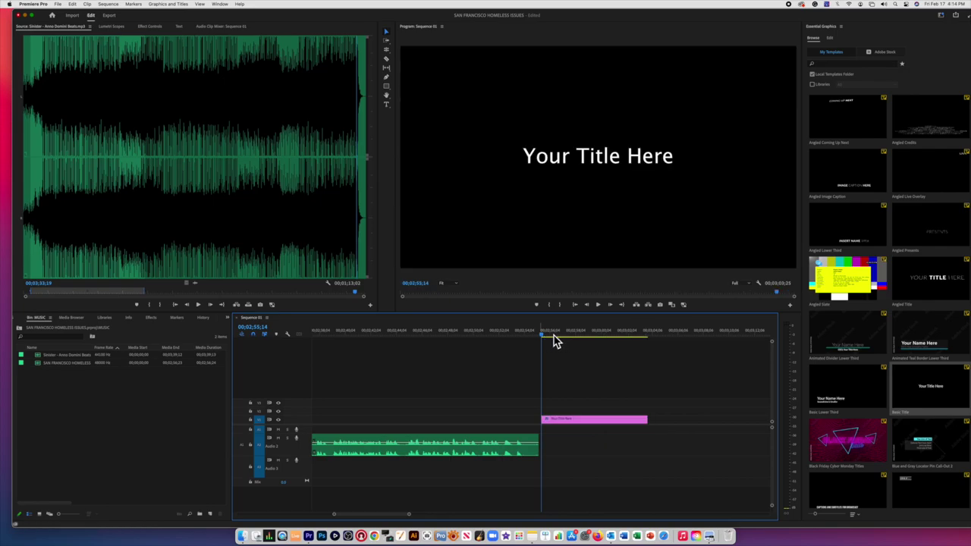
{"action": "left_click", "coordinate": [552, 338]}
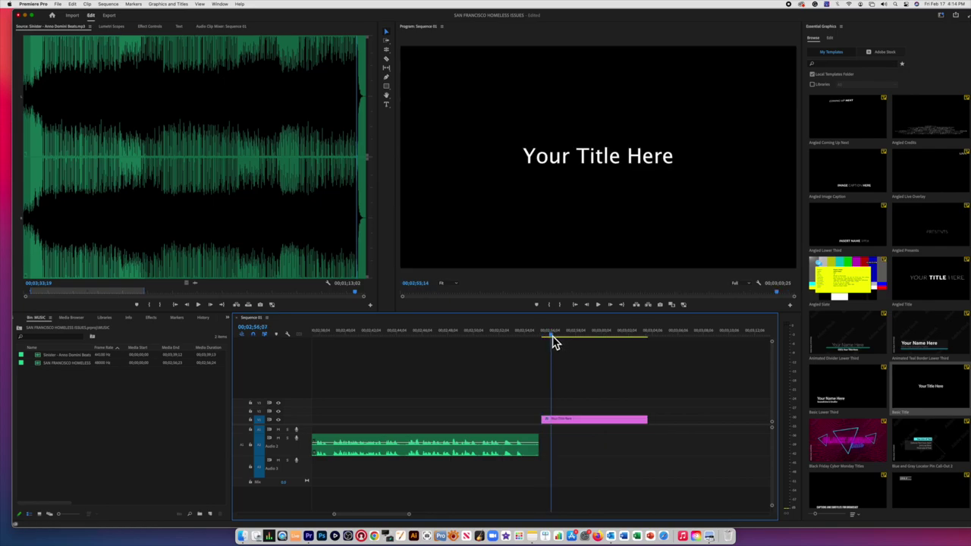
{"action": "left_click", "coordinate": [387, 105]}
Step: Replace the 'Your Title Here' placeholder with 'Class Period 2nd'
{"action": "left_click", "coordinate": [577, 159]}
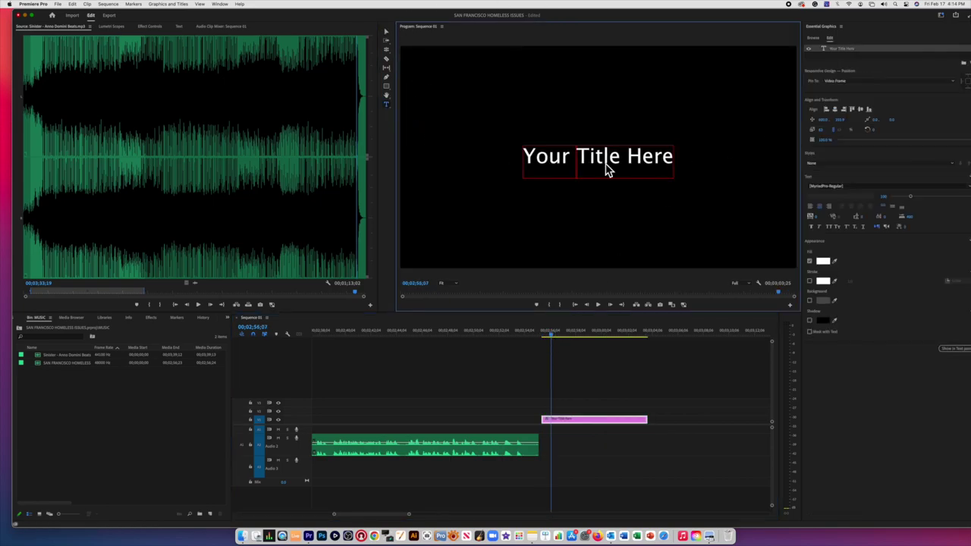
{"action": "triple_click", "coordinate": [607, 168]}
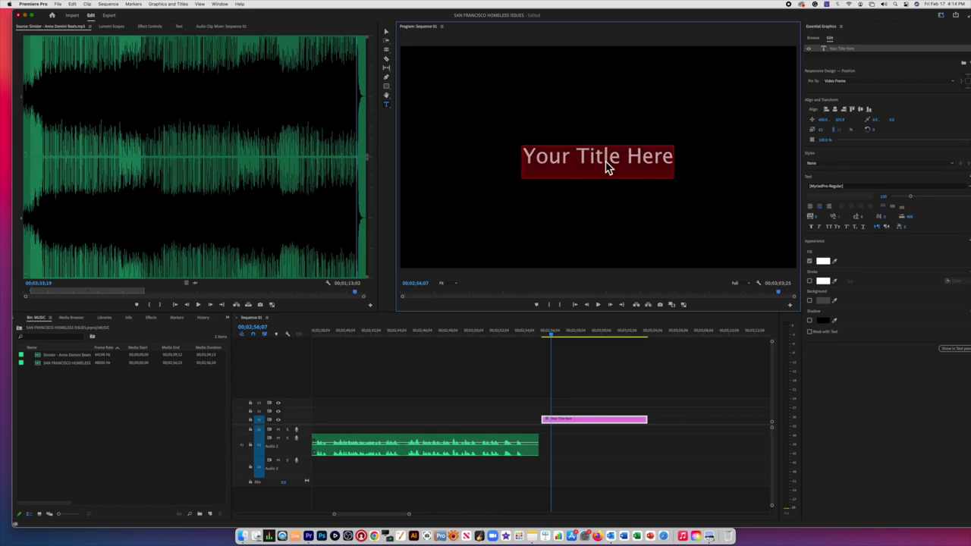
{"action": "left_click", "coordinate": [604, 157]}
{"action": "double_click", "coordinate": [603, 157]}
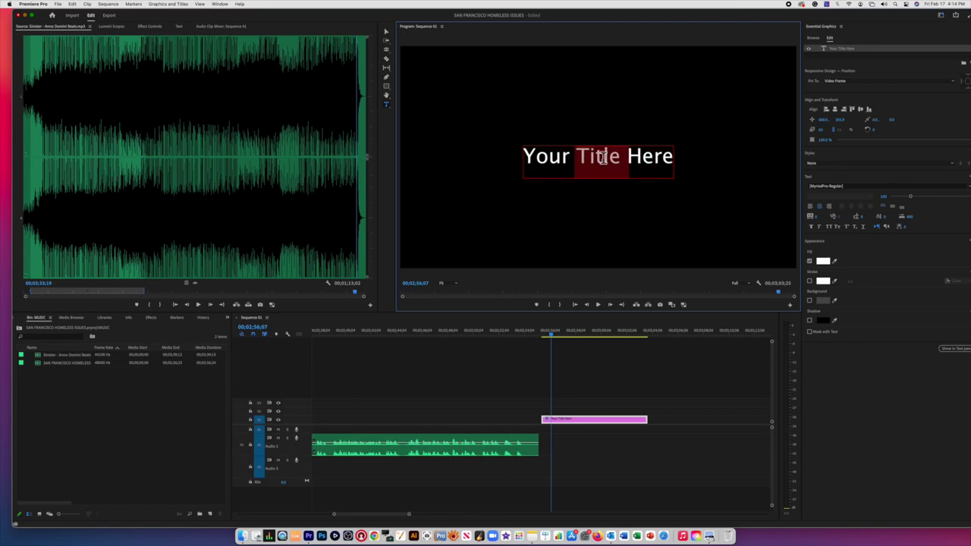
{"action": "type", "text": "Class"}
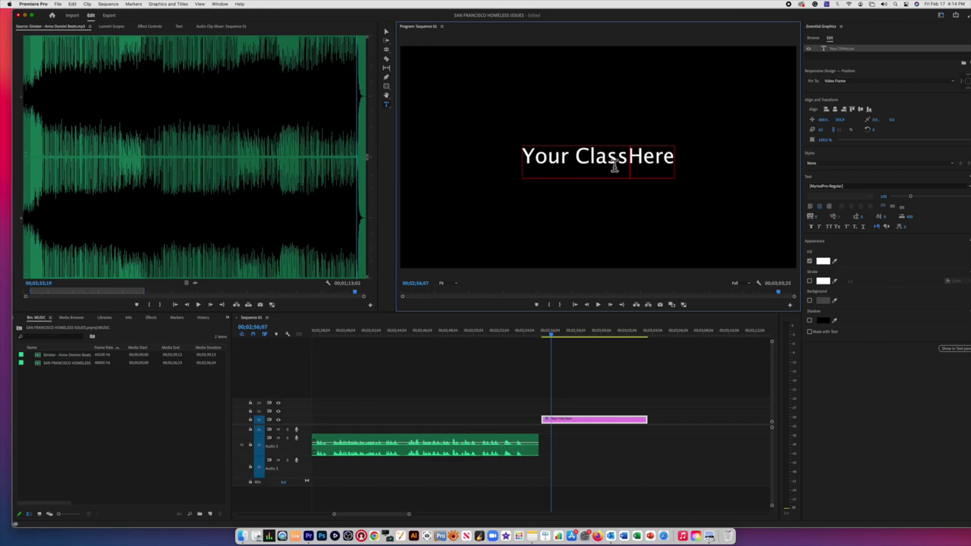
{"action": "triple_click", "coordinate": [611, 157]}
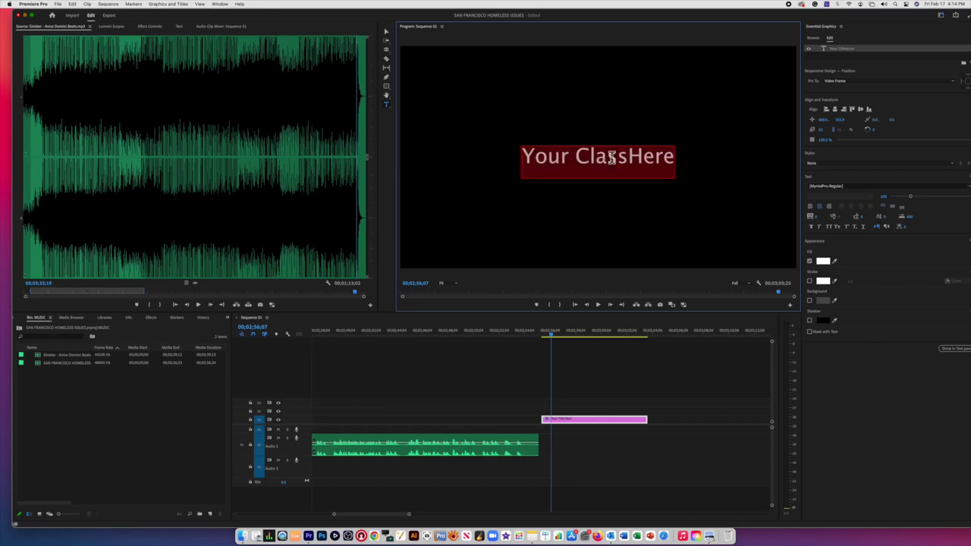
{"action": "key", "text": "BackSpace"}
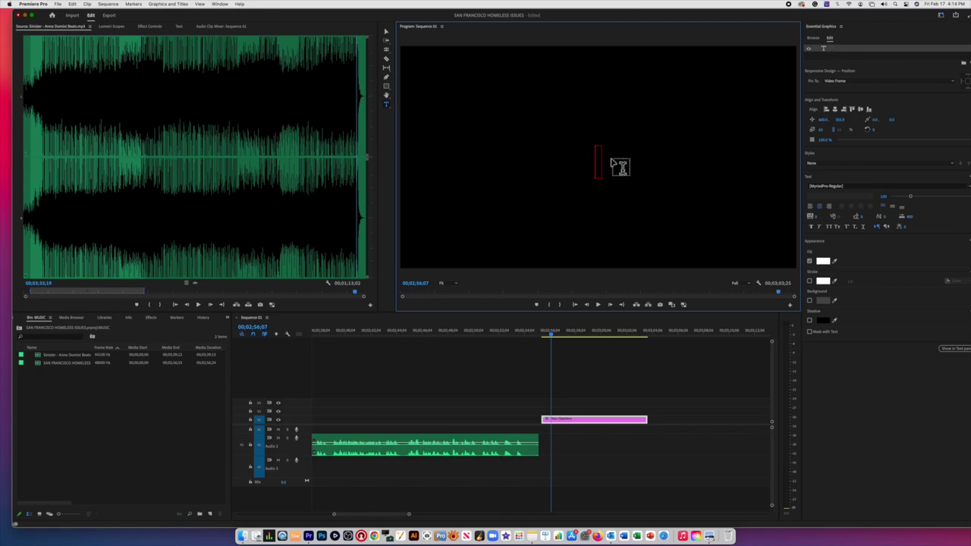
{"action": "type", "text": "Class"}
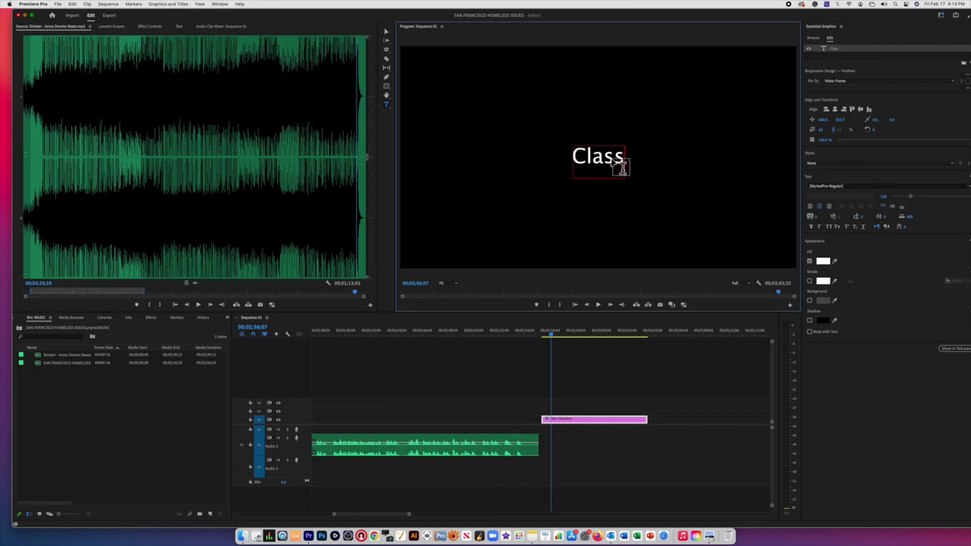
{"action": "type", "text": " Period 2"}
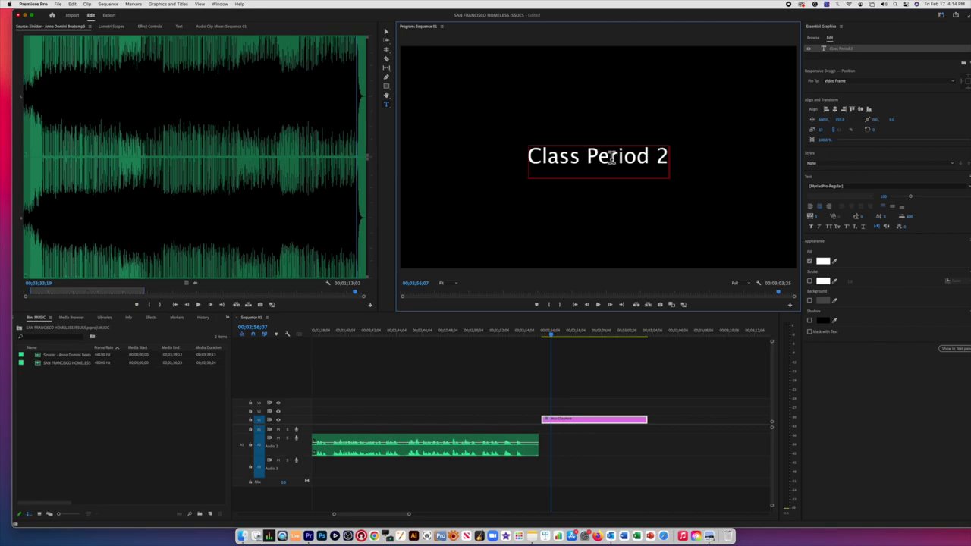
{"action": "type", "text": "nd"}
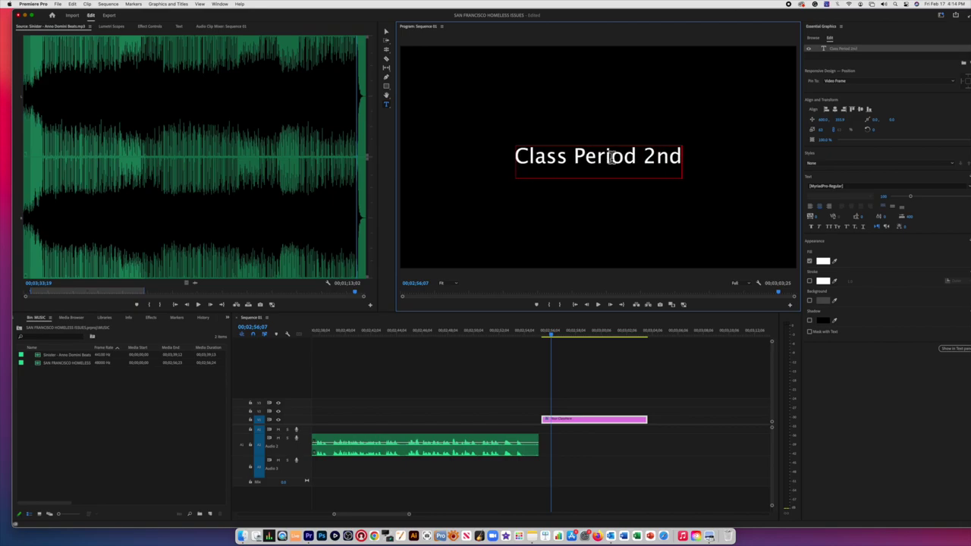
Step: Add title lines 'Group # 1', an editor credit with the student's name, and an AV credit line
{"action": "key", "text": "Return"}
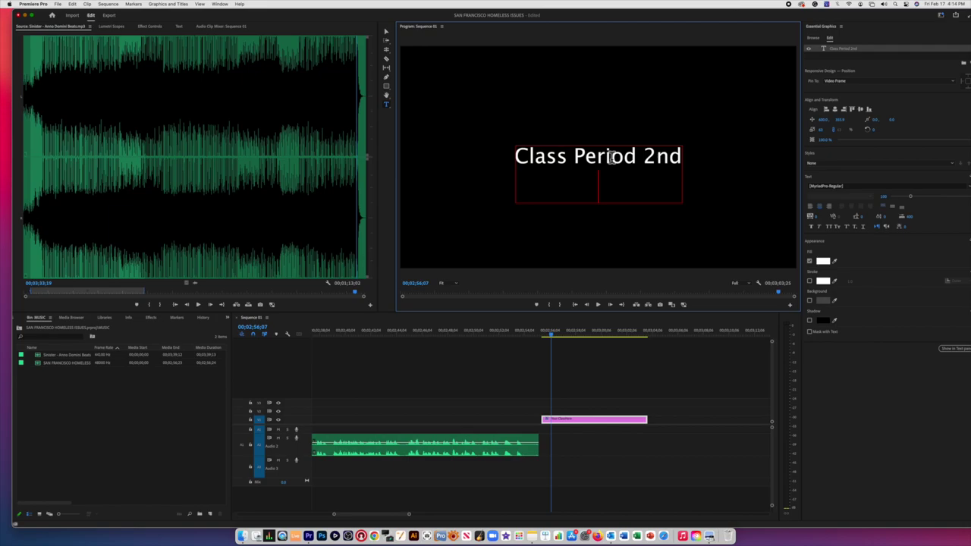
{"action": "type", "text": "Edi"}
{"action": "key", "text": "BackSpace"}
{"action": "key", "text": "BackSpace"}
{"action": "key", "text": "BackSpace"}
{"action": "type", "text": "Group"}
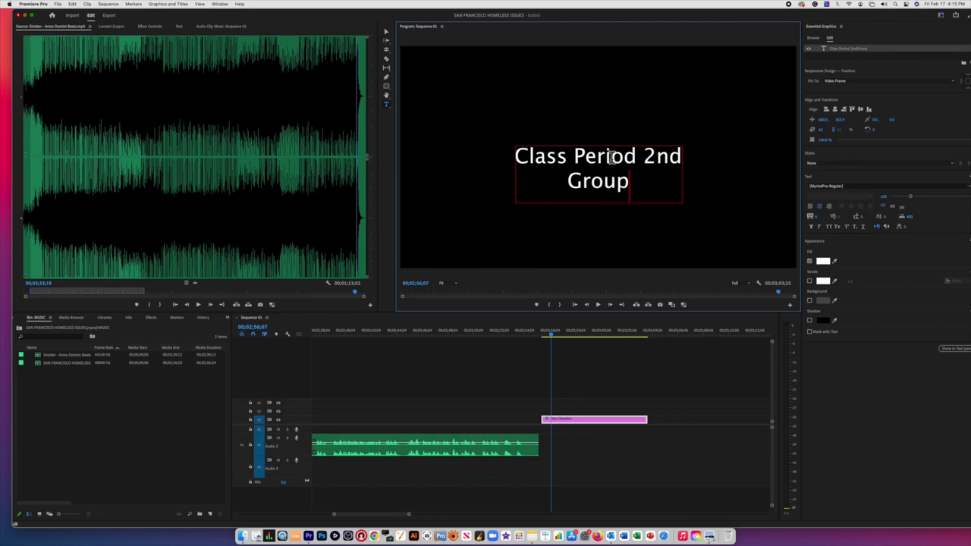
{"action": "type", "text": " # 1"}
{"action": "key", "text": "Return"}
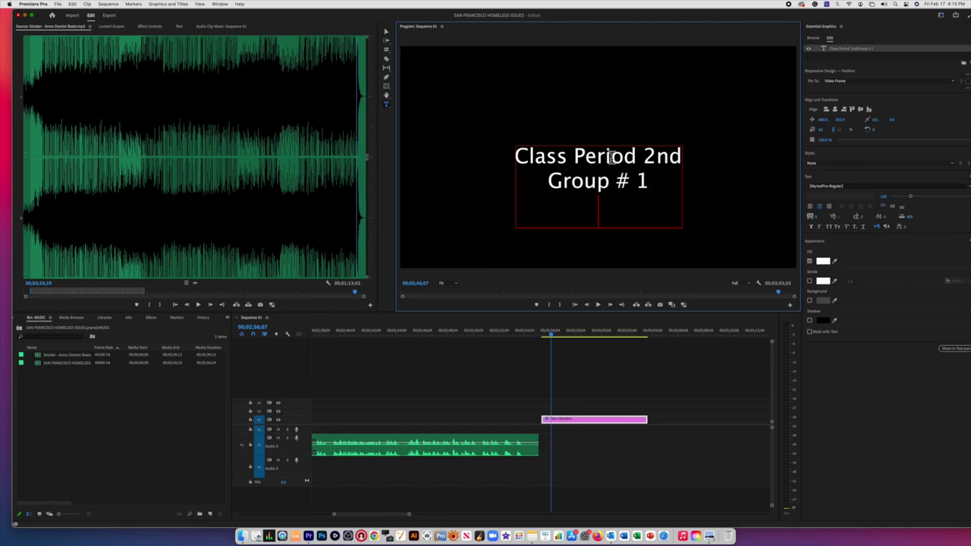
{"action": "type", "text": "Editor"}
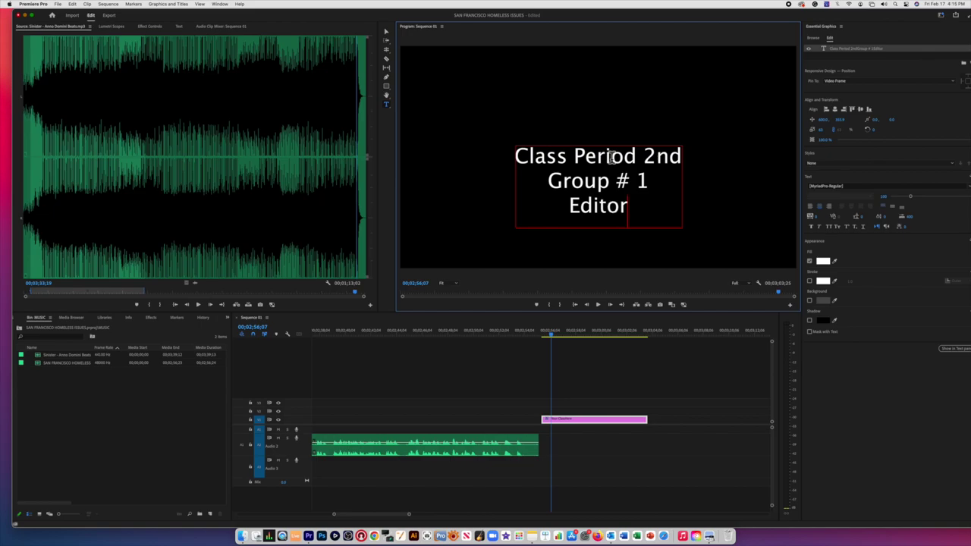
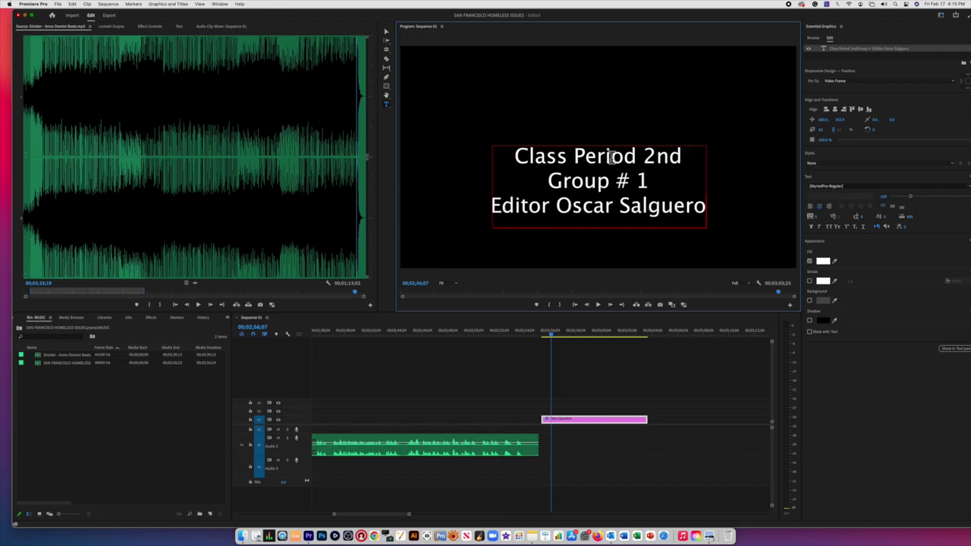
{"action": "key", "text": "Return"}
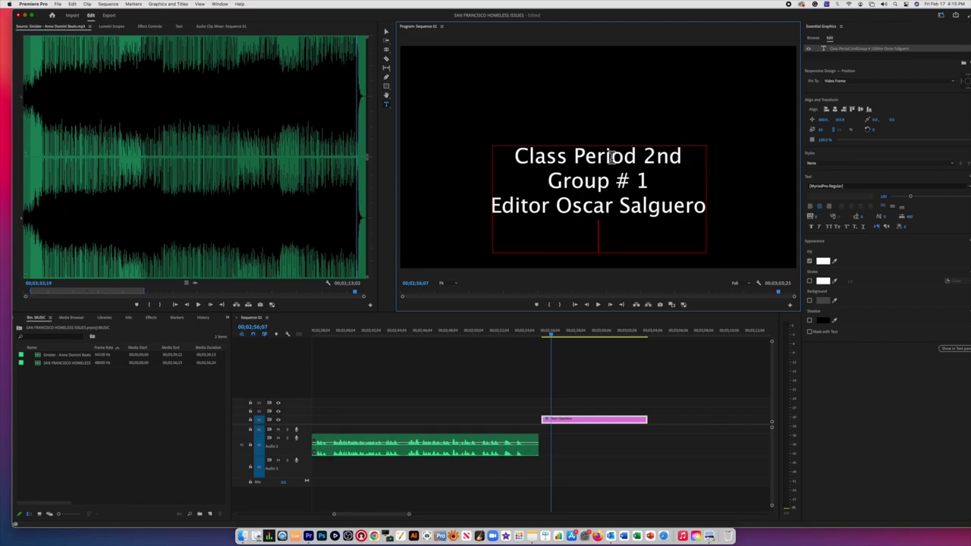
{"action": "type", "text": "AV Salguero"}
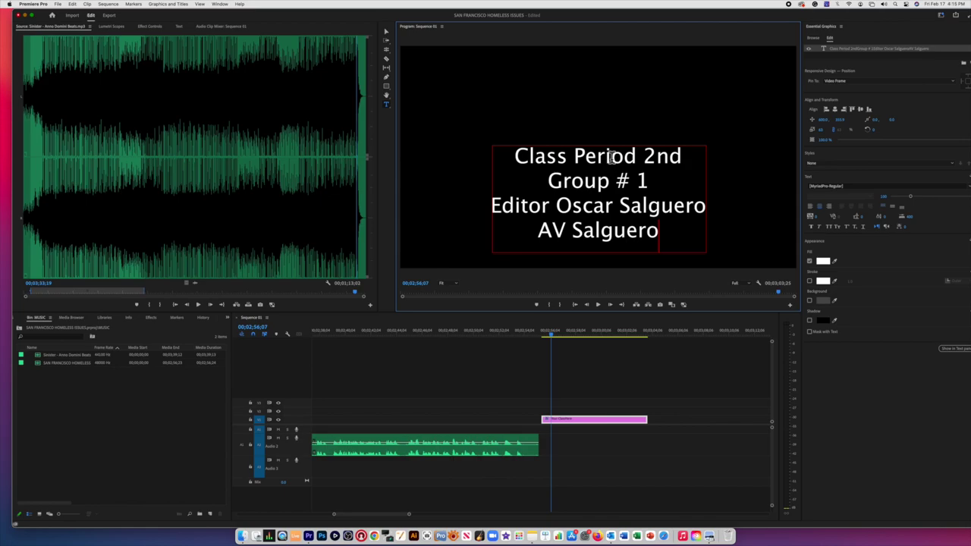
{"action": "type", "text": "'s"}
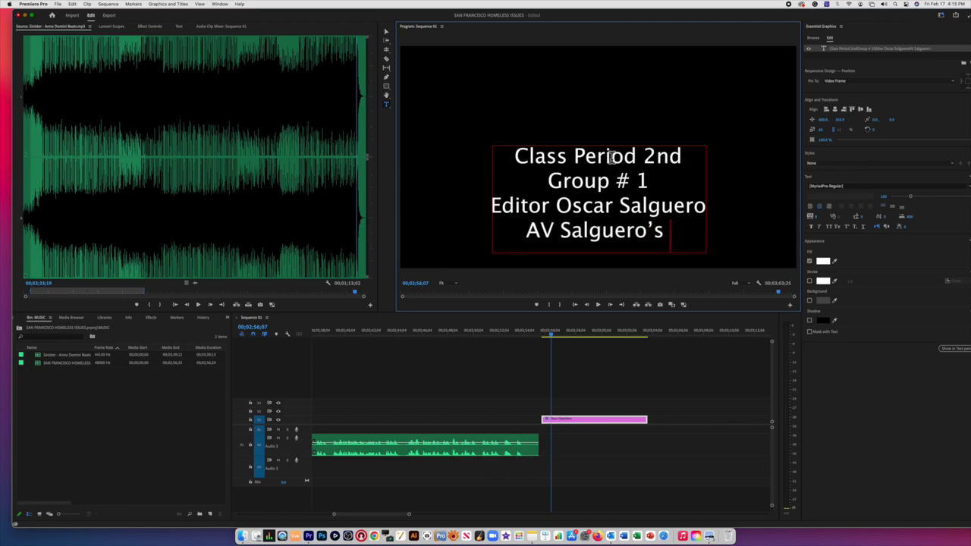
{"action": "key", "text": "BackSpace"}
{"action": "key", "text": "BackSpace"}
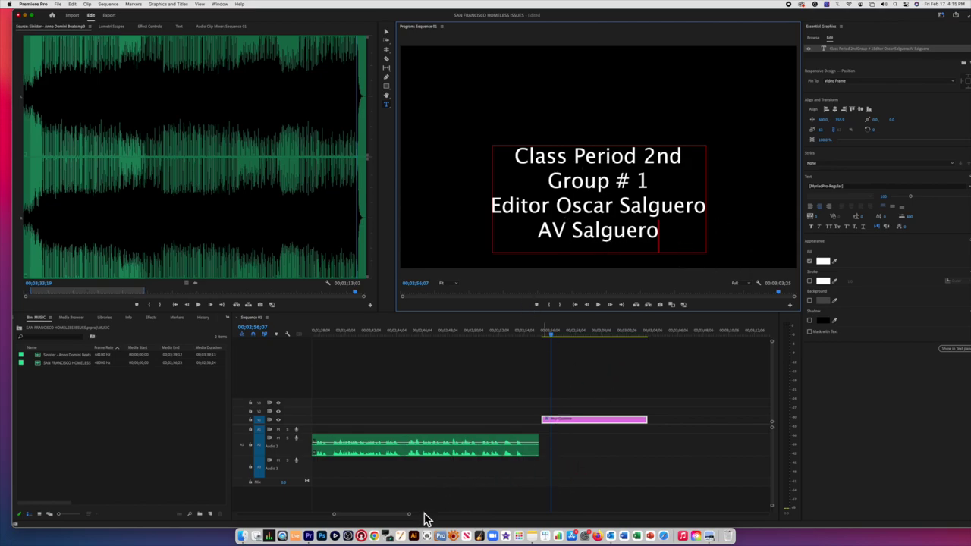
{"action": "left_click_drag", "start_coordinate": [410, 515], "coordinate": [431, 516]}
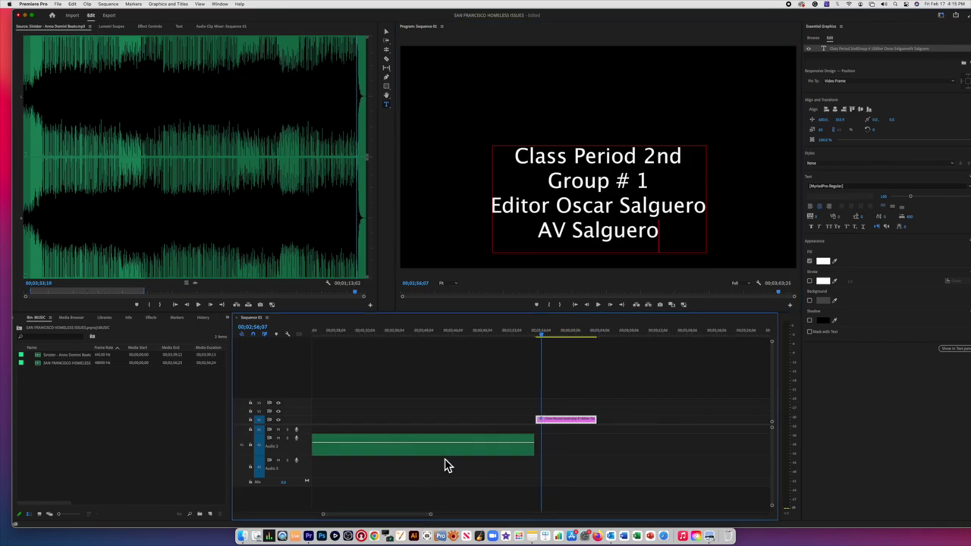
Step: Mark a roughly 12-second excerpt of the Sinister music, place it on Audio 3 under the credits, and lower its volume
{"action": "left_click", "coordinate": [343, 185]}
{"action": "left_click_drag", "start_coordinate": [343, 185], "coordinate": [340, 177]}
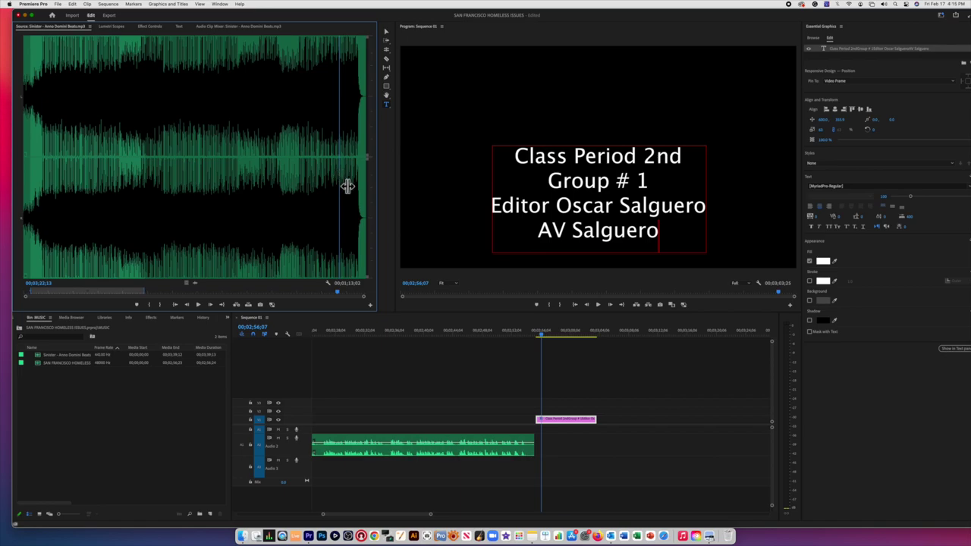
{"action": "key", "text": "i"}
{"action": "left_click", "coordinate": [356, 193]}
{"action": "left_click_drag", "start_coordinate": [358, 195], "coordinate": [360, 197]}
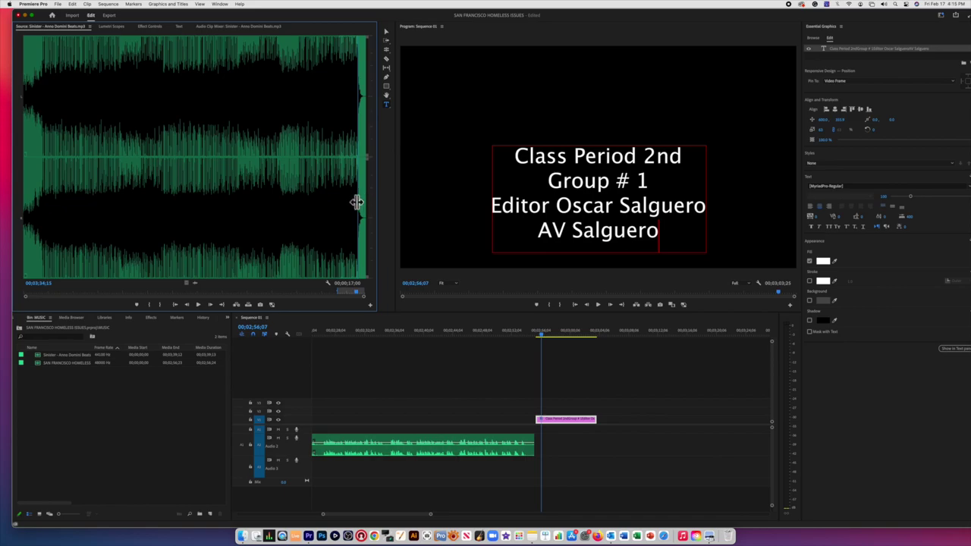
{"action": "key", "text": "o"}
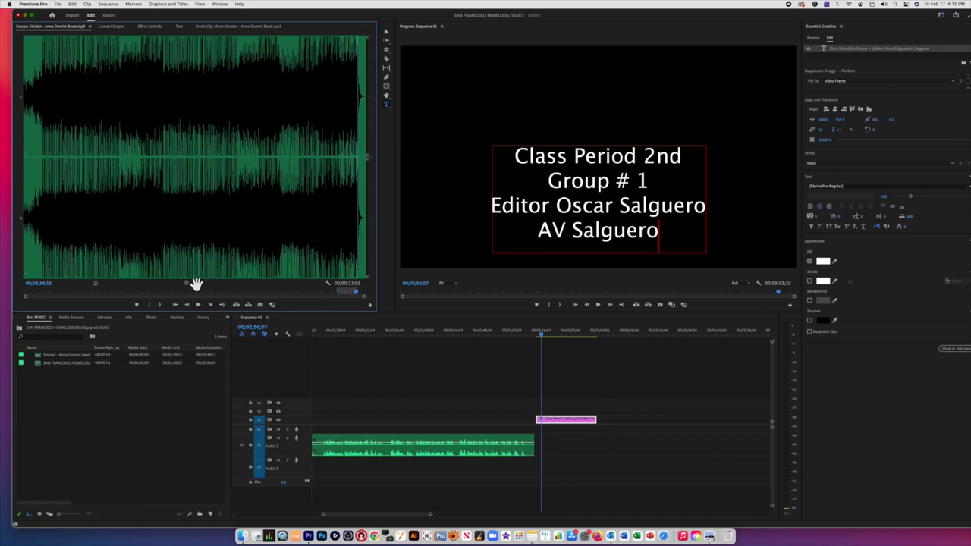
{"action": "left_click_drag", "start_coordinate": [196, 284], "coordinate": [566, 466]}
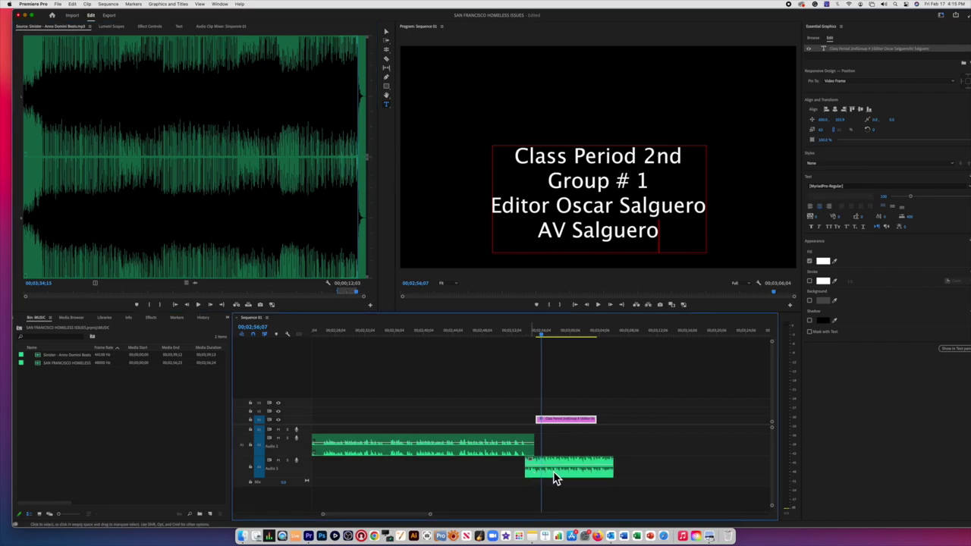
{"action": "left_click_drag", "start_coordinate": [554, 471], "coordinate": [557, 476]}
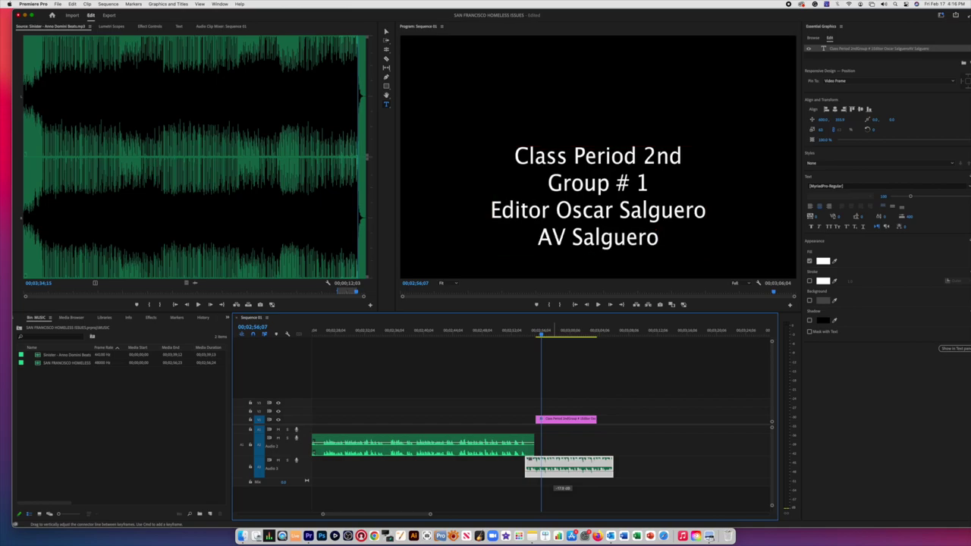
Step: Play back the ending to hear the quieter Sinister music under the credits
{"action": "left_click", "coordinate": [537, 407]}
{"action": "left_click_drag", "start_coordinate": [519, 340], "coordinate": [515, 340]}
{"action": "key", "text": "space"}
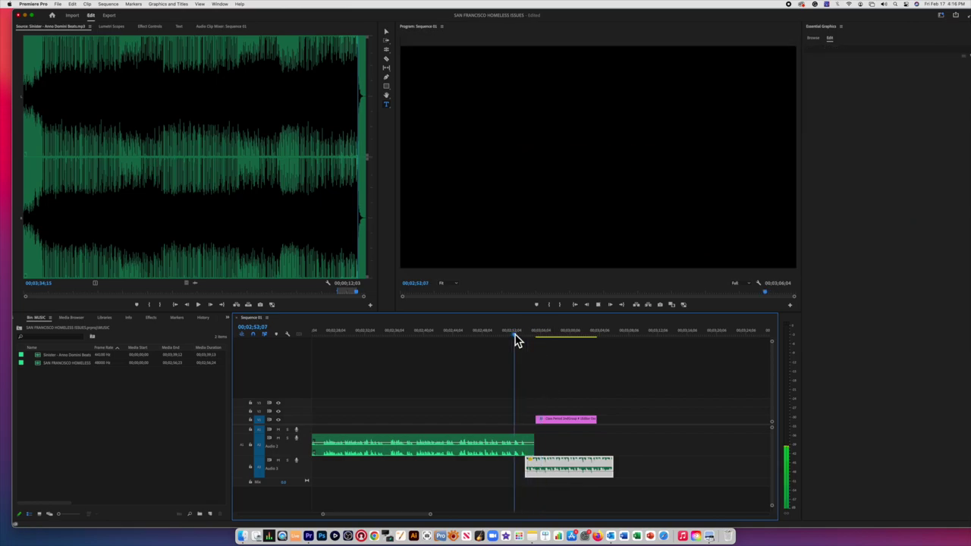
{"action": "key", "text": "XF86AudioRaiseVolume"}
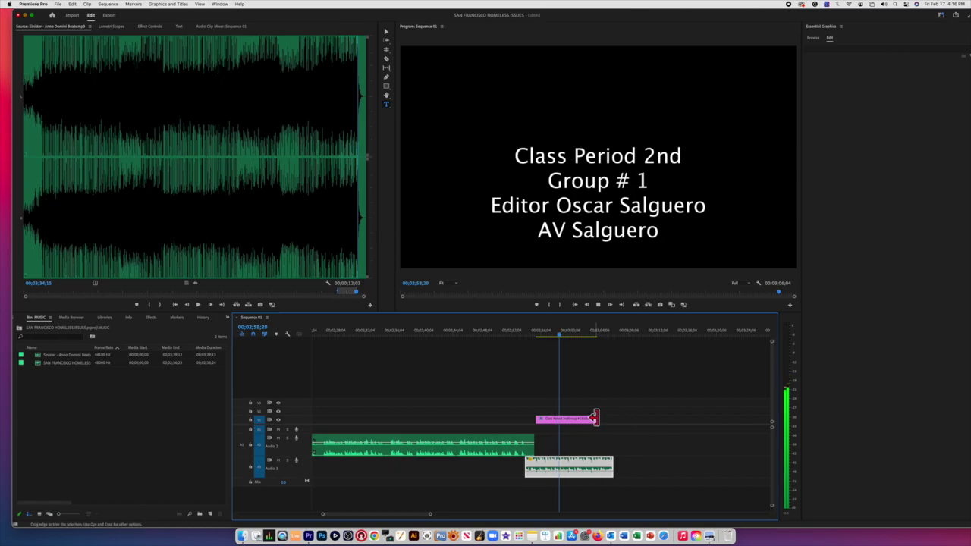
Step: Extend the credits title clip so it ends with the music, around 03;06;04
{"action": "left_click_drag", "start_coordinate": [614, 418], "coordinate": [621, 418]}
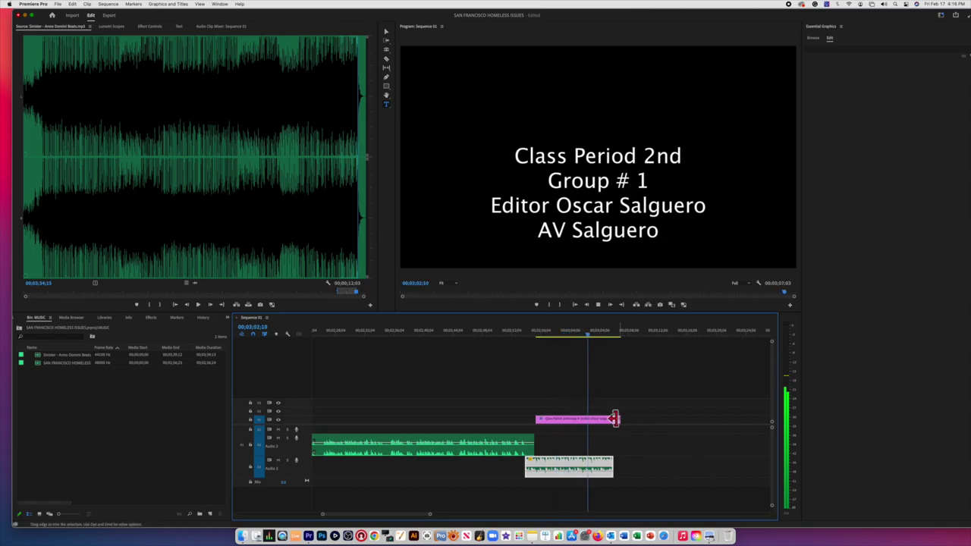
{"action": "left_click_drag", "start_coordinate": [618, 418], "coordinate": [619, 465]}
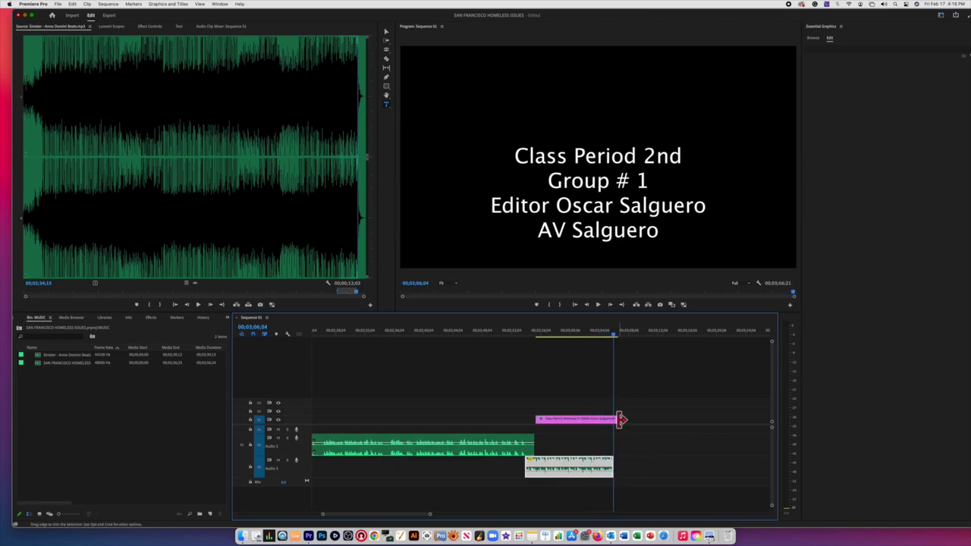
{"action": "left_click_drag", "start_coordinate": [613, 418], "coordinate": [612, 419]}
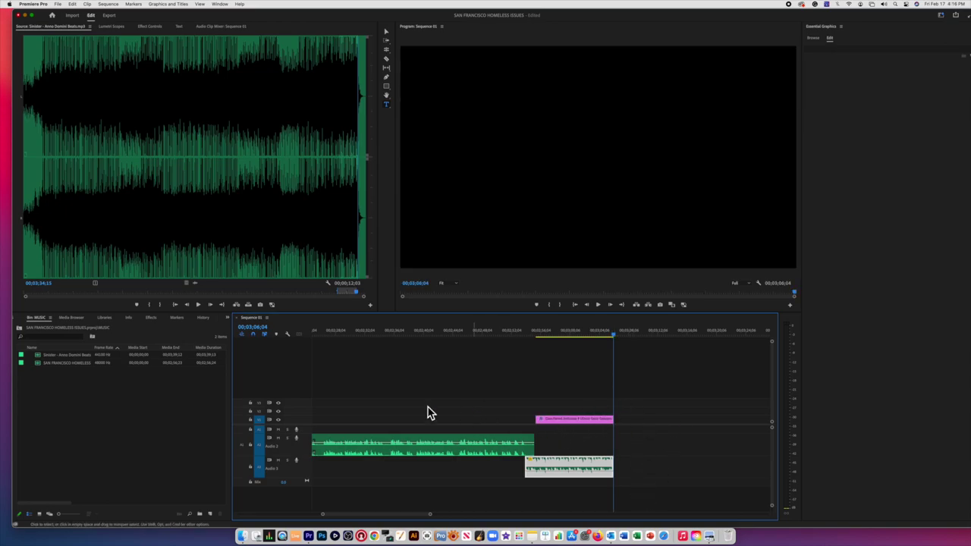
{"action": "left_click_drag", "start_coordinate": [430, 516], "coordinate": [533, 517]}
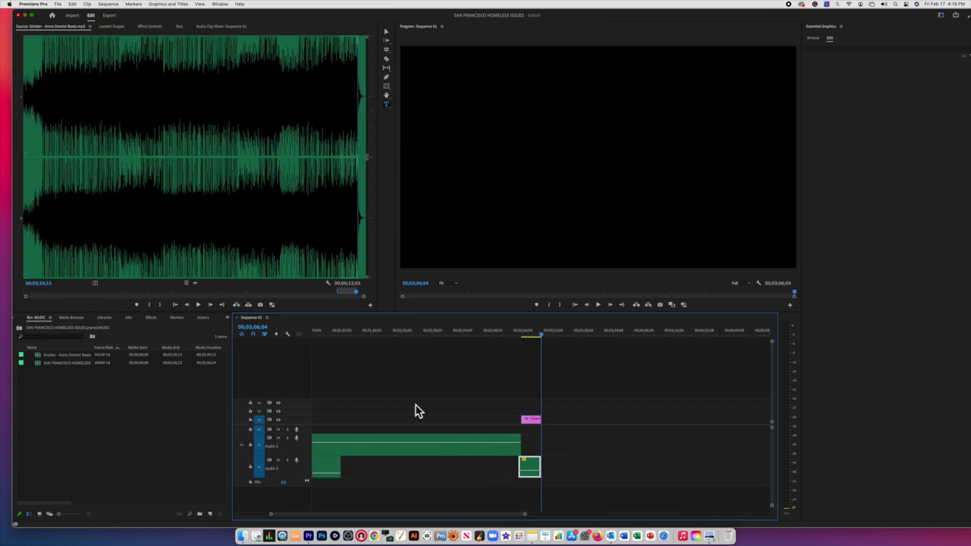
{"action": "left_click", "coordinate": [325, 339]}
{"action": "key", "text": "="}
{"action": "key", "text": "="}
{"action": "key", "text": "="}
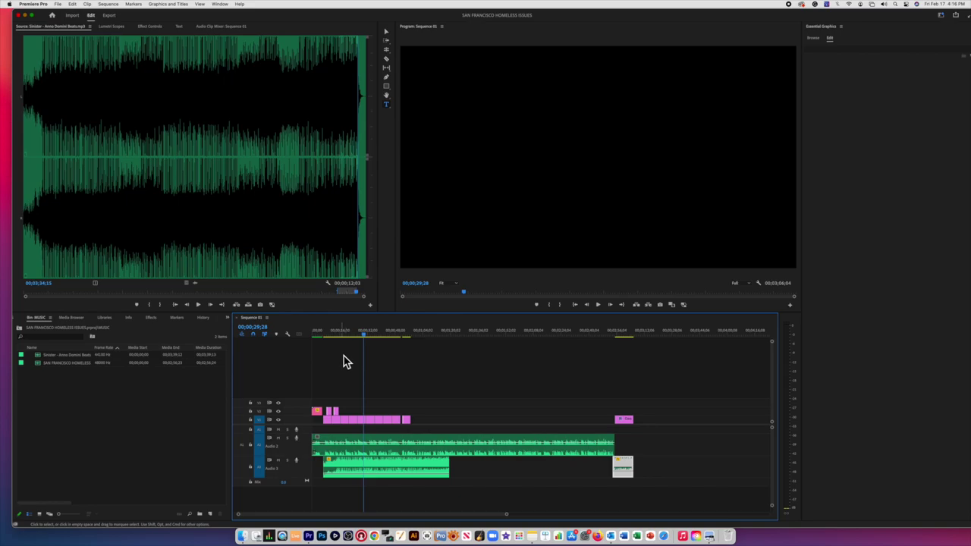
{"action": "key", "text": "Home"}
{"action": "key", "text": "space"}
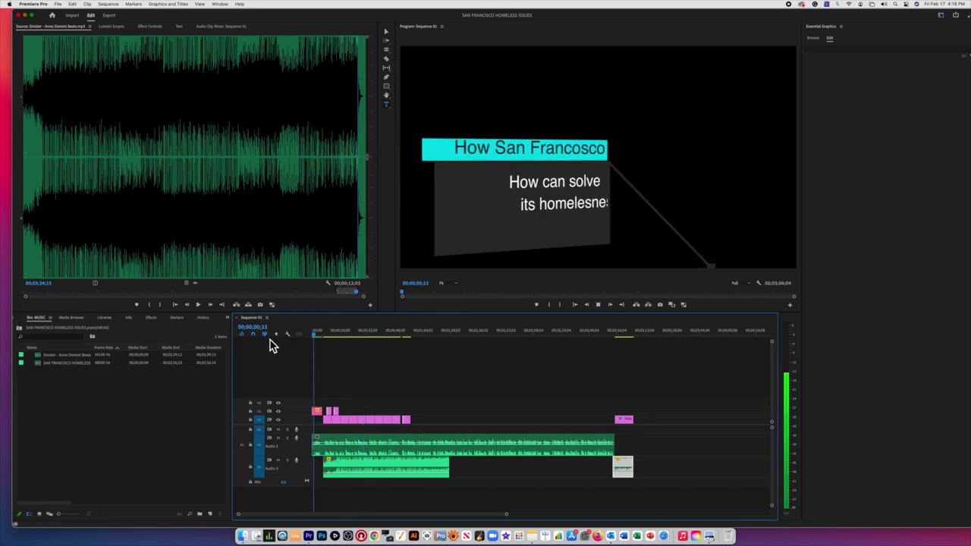
{"action": "left_click", "coordinate": [334, 334]}
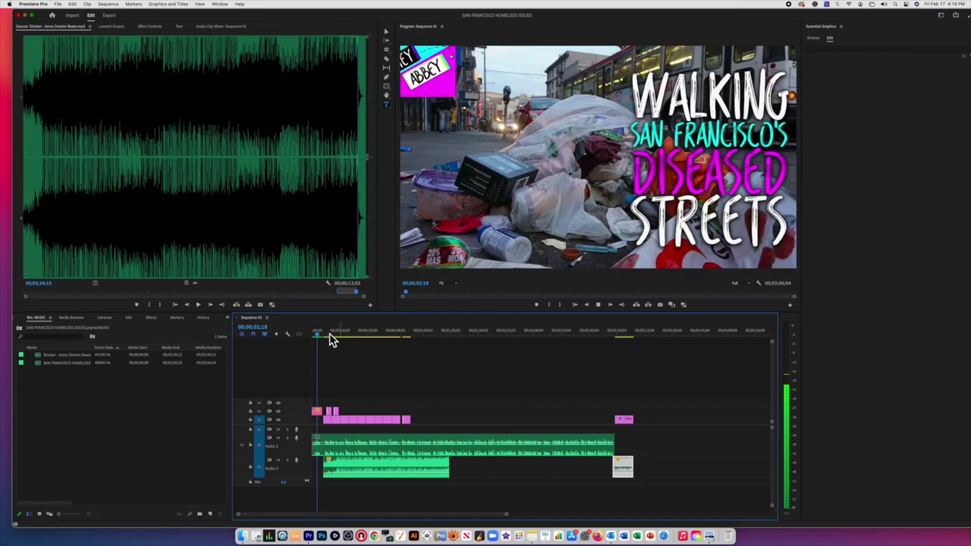
{"action": "left_click_drag", "start_coordinate": [332, 339], "coordinate": [326, 339]}
{"action": "key", "text": "space"}
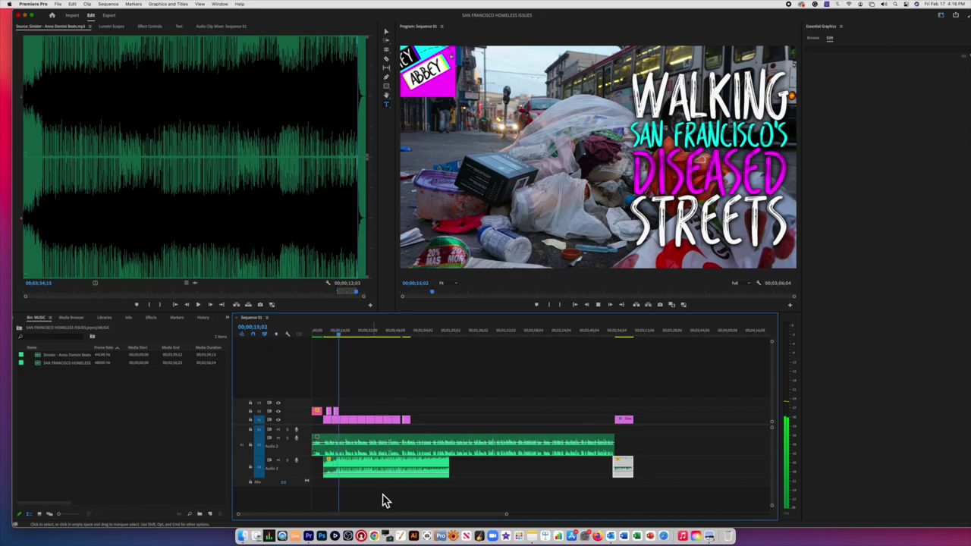
{"action": "key", "text": "space"}
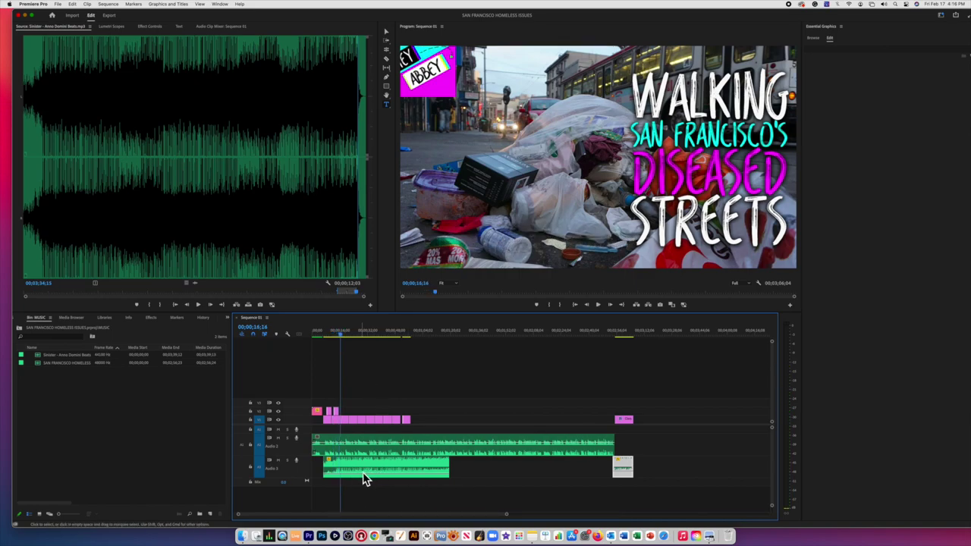
{"action": "left_click_drag", "start_coordinate": [449, 465], "coordinate": [557, 474]}
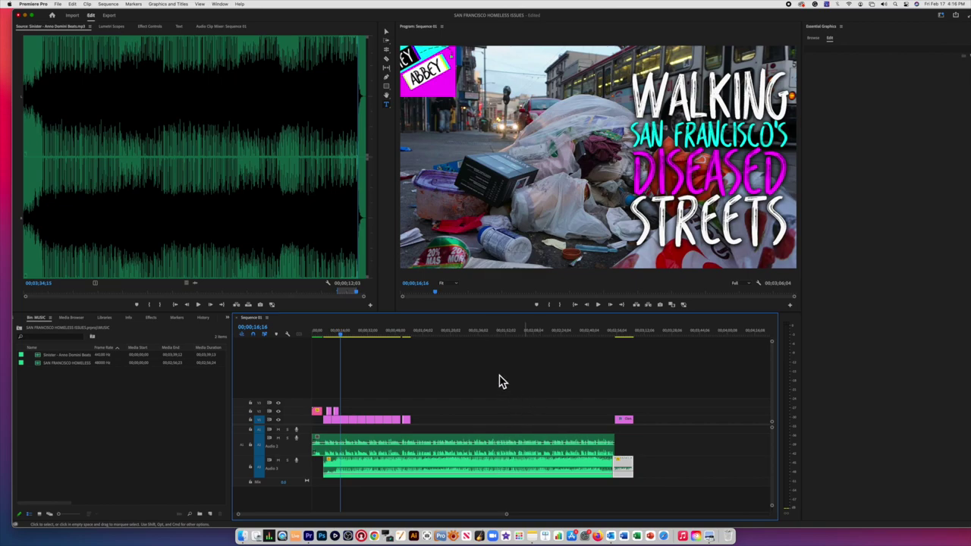
Step: Play back from around 1:34 to check the continuous Audio 3 music, then save the project
{"action": "left_click", "coordinate": [479, 334]}
{"action": "key", "text": "space"}
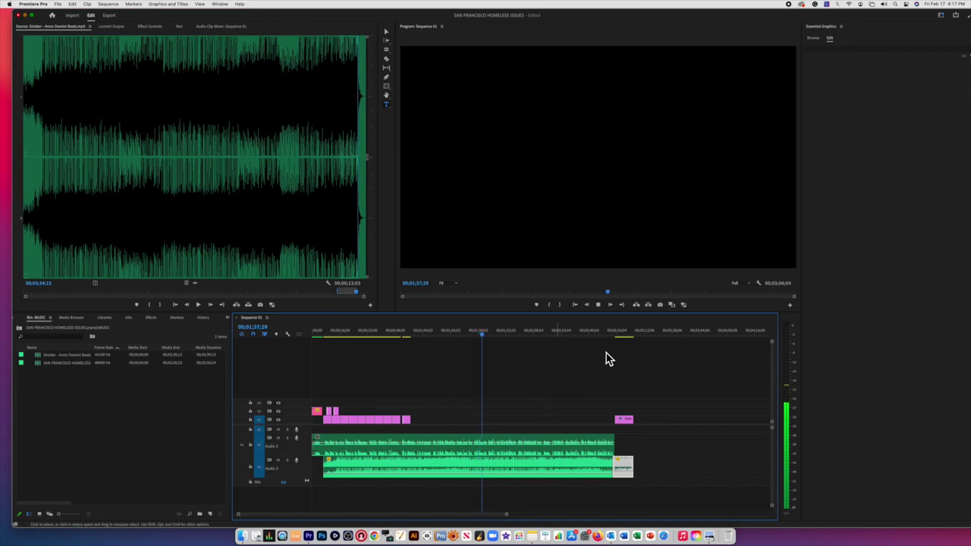
{"action": "key", "text": "space"}
{"action": "key", "text": "super+s"}
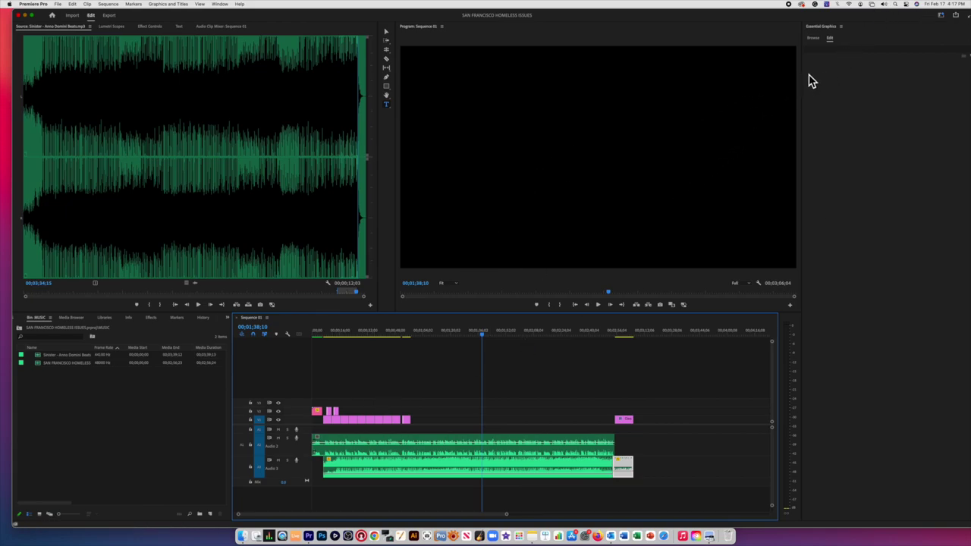
Step: Open Quick Export and its file name and location dialog for the Sequence 01 MP4
{"action": "left_click", "coordinate": [959, 22]}
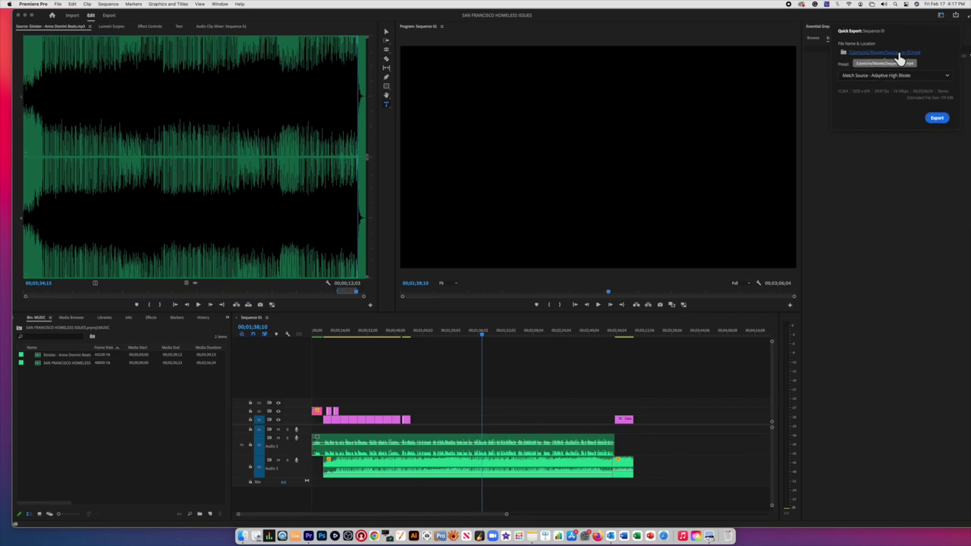
{"action": "left_click", "coordinate": [902, 55]}
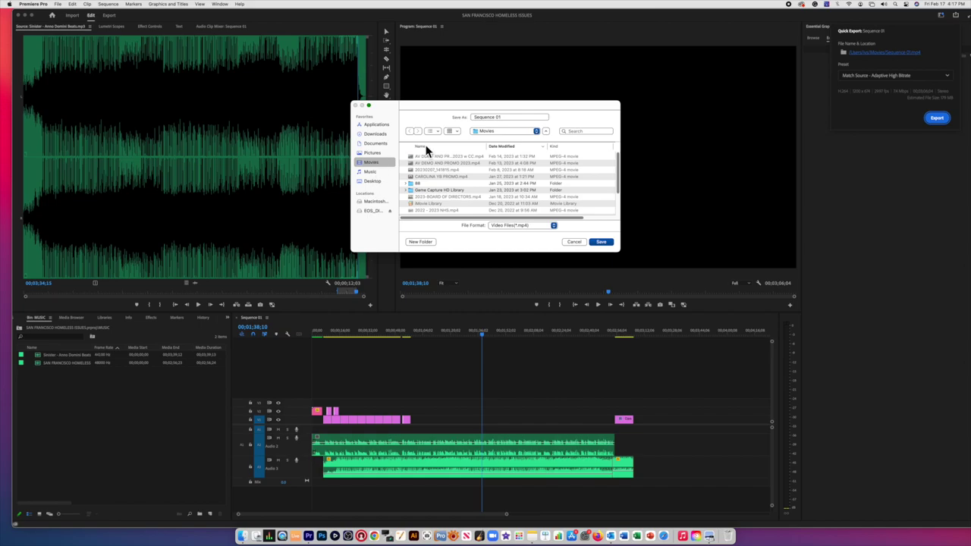
Step: Rename the export to a San Francisco GROUP1 file name in Movies and start the MP4 export
{"action": "left_click", "coordinate": [526, 119]}
{"action": "key", "text": "BackSpace"}
{"action": "key", "text": "BackSpace"}
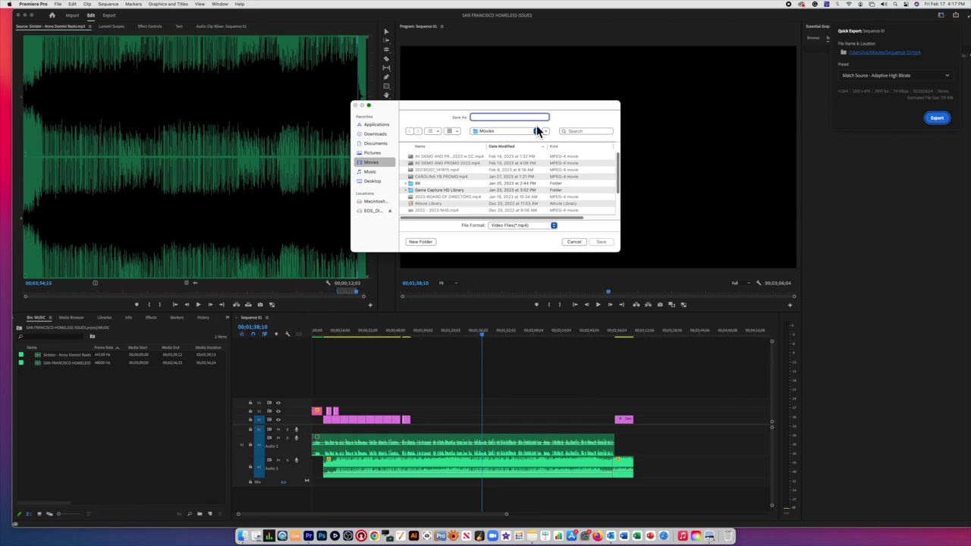
{"action": "type", "text": "SAN FRANCISCO-GROUP1-OSC"}
{"action": "type", "text": "AR"}
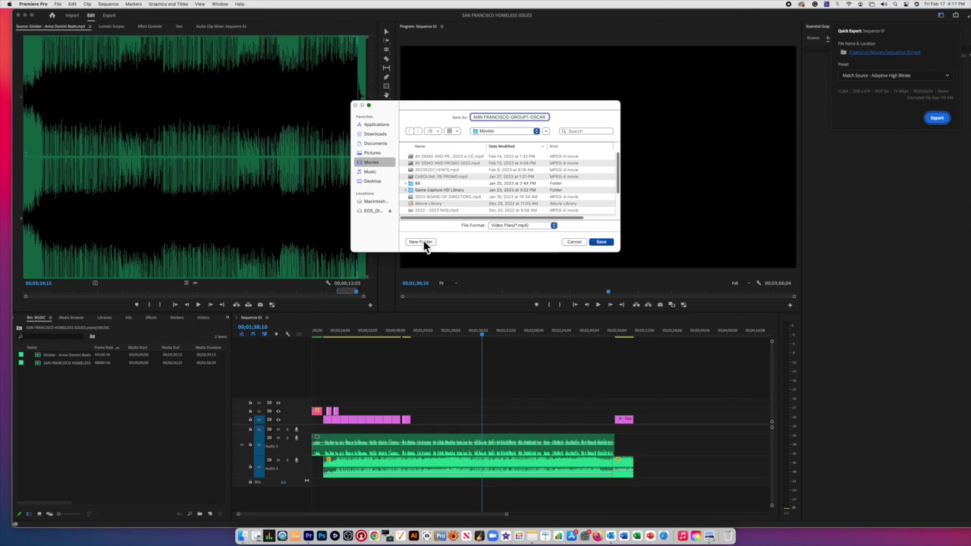
{"action": "left_click", "coordinate": [601, 243]}
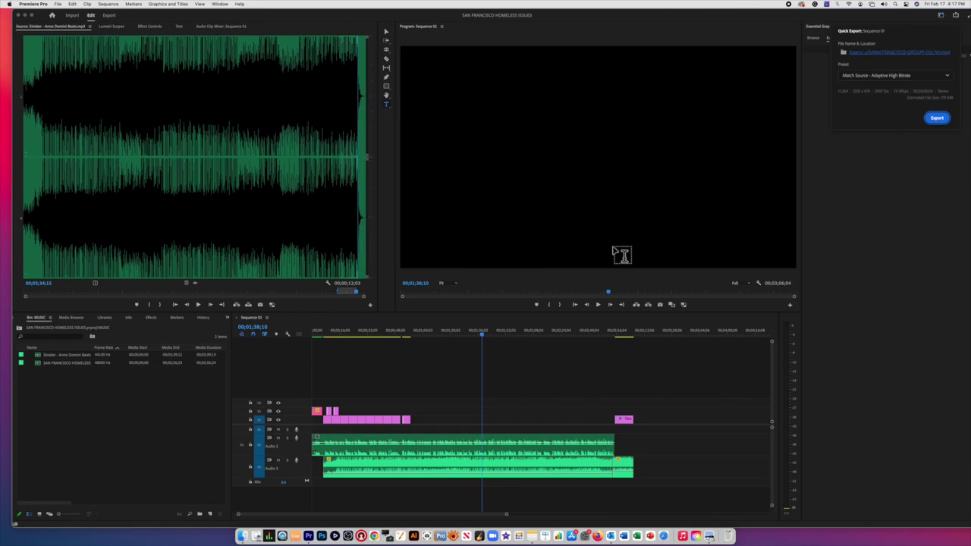
{"action": "left_click", "coordinate": [937, 119]}
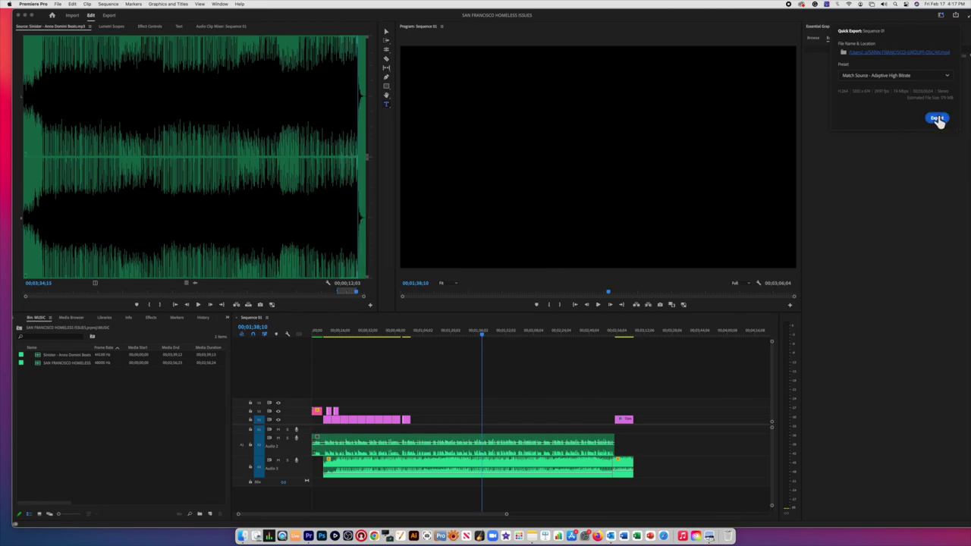